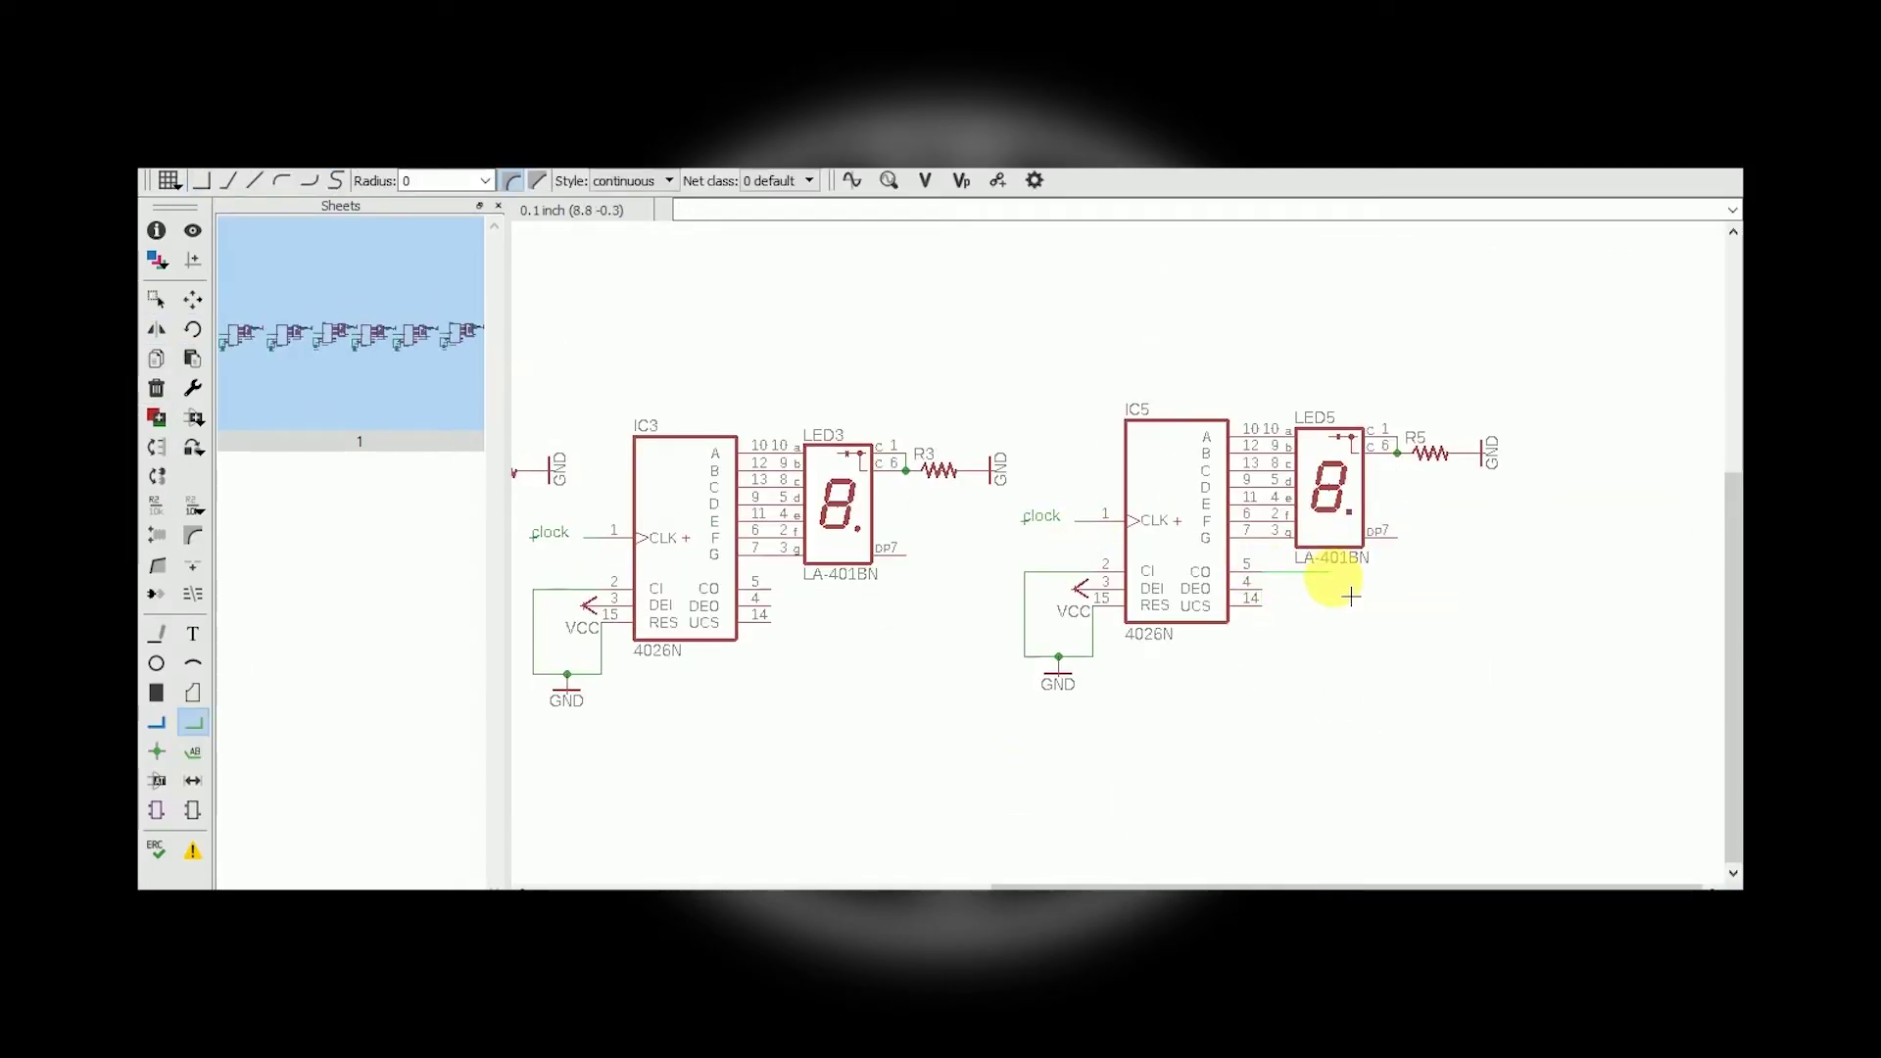
# - Wire IC5's CO output to IC3's clock pin and IC2's CO output to IC1's clock pin
pyautogui.hscroll(-5, 1205, 594)
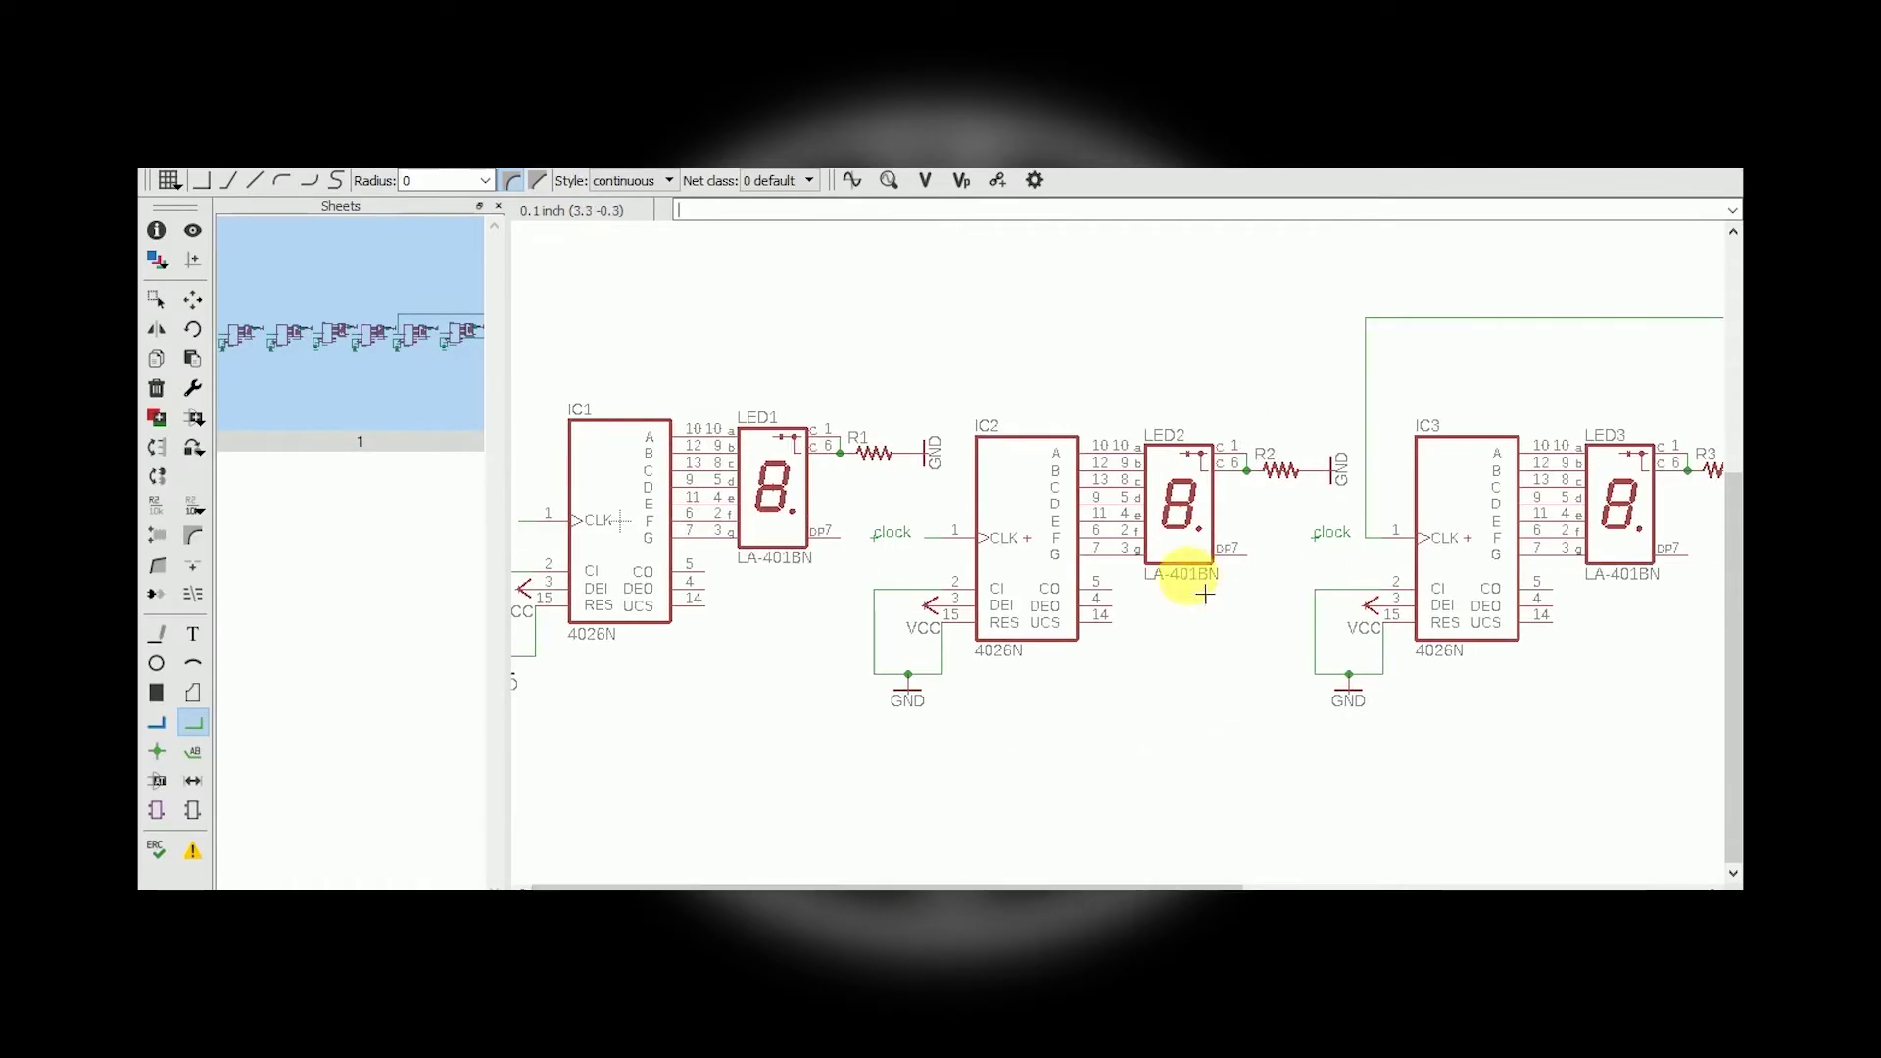
pyautogui.click(1164, 736)
pyautogui.hscroll(-3, 838, 706)
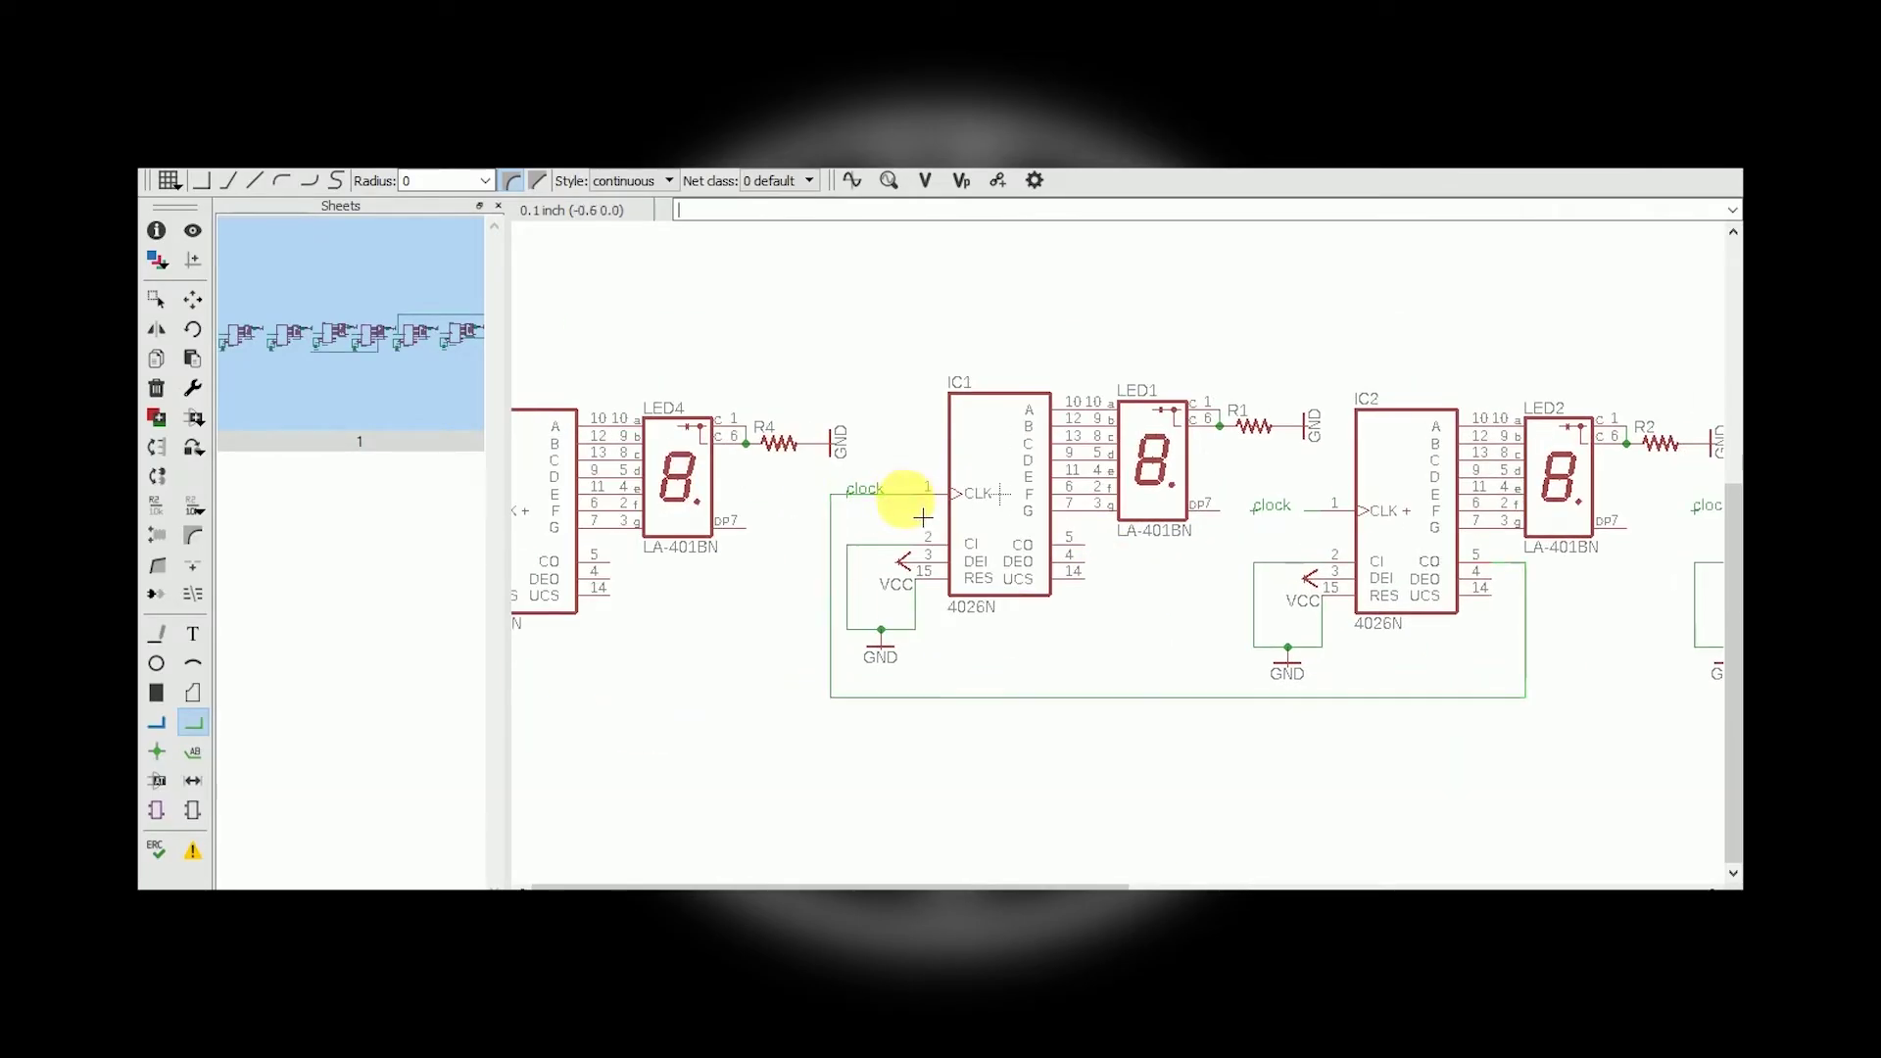
pyautogui.scroll(-2, 923, 517)
pyautogui.hscroll(-4, 1081, 563)
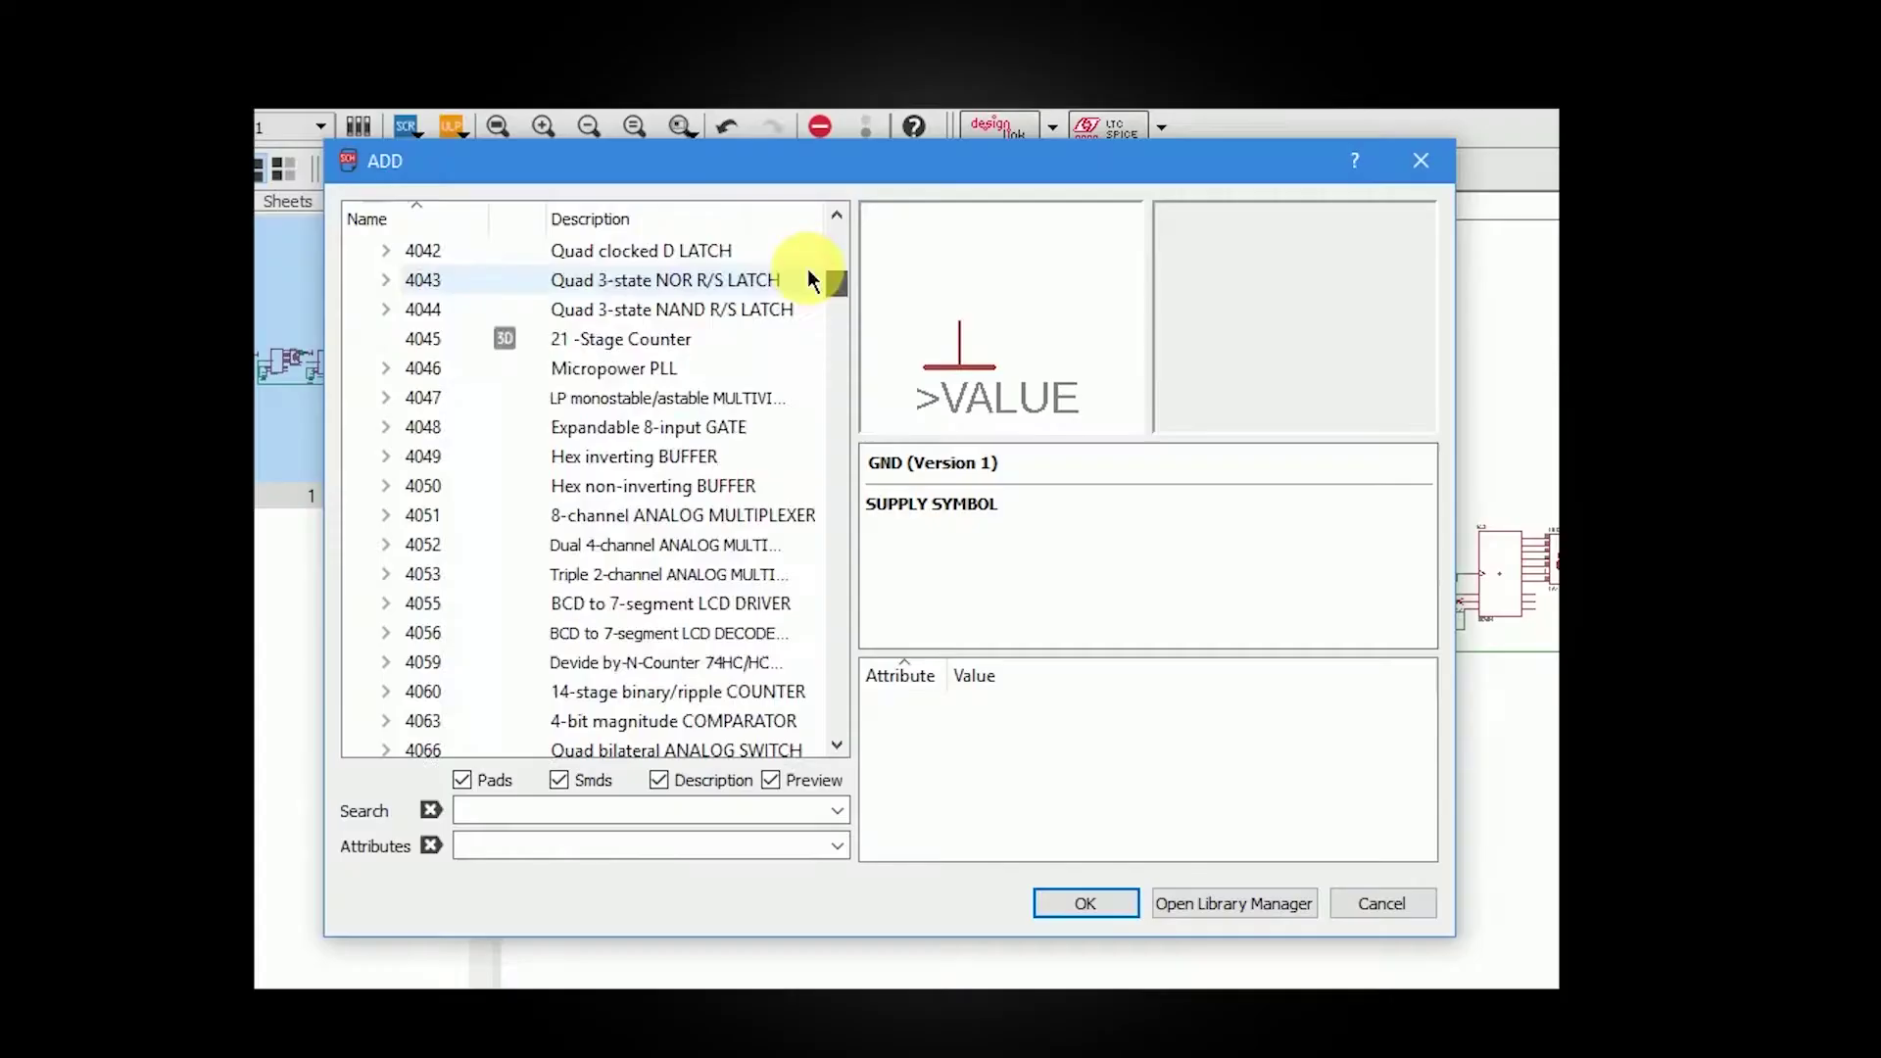
# - Find the three-input AND gate in the 74xx-us library and choose the 74ALS11N variant
pyautogui.click(359, 281)
pyautogui.click(356, 516)
pyautogui.scroll(-5, 473, 537)
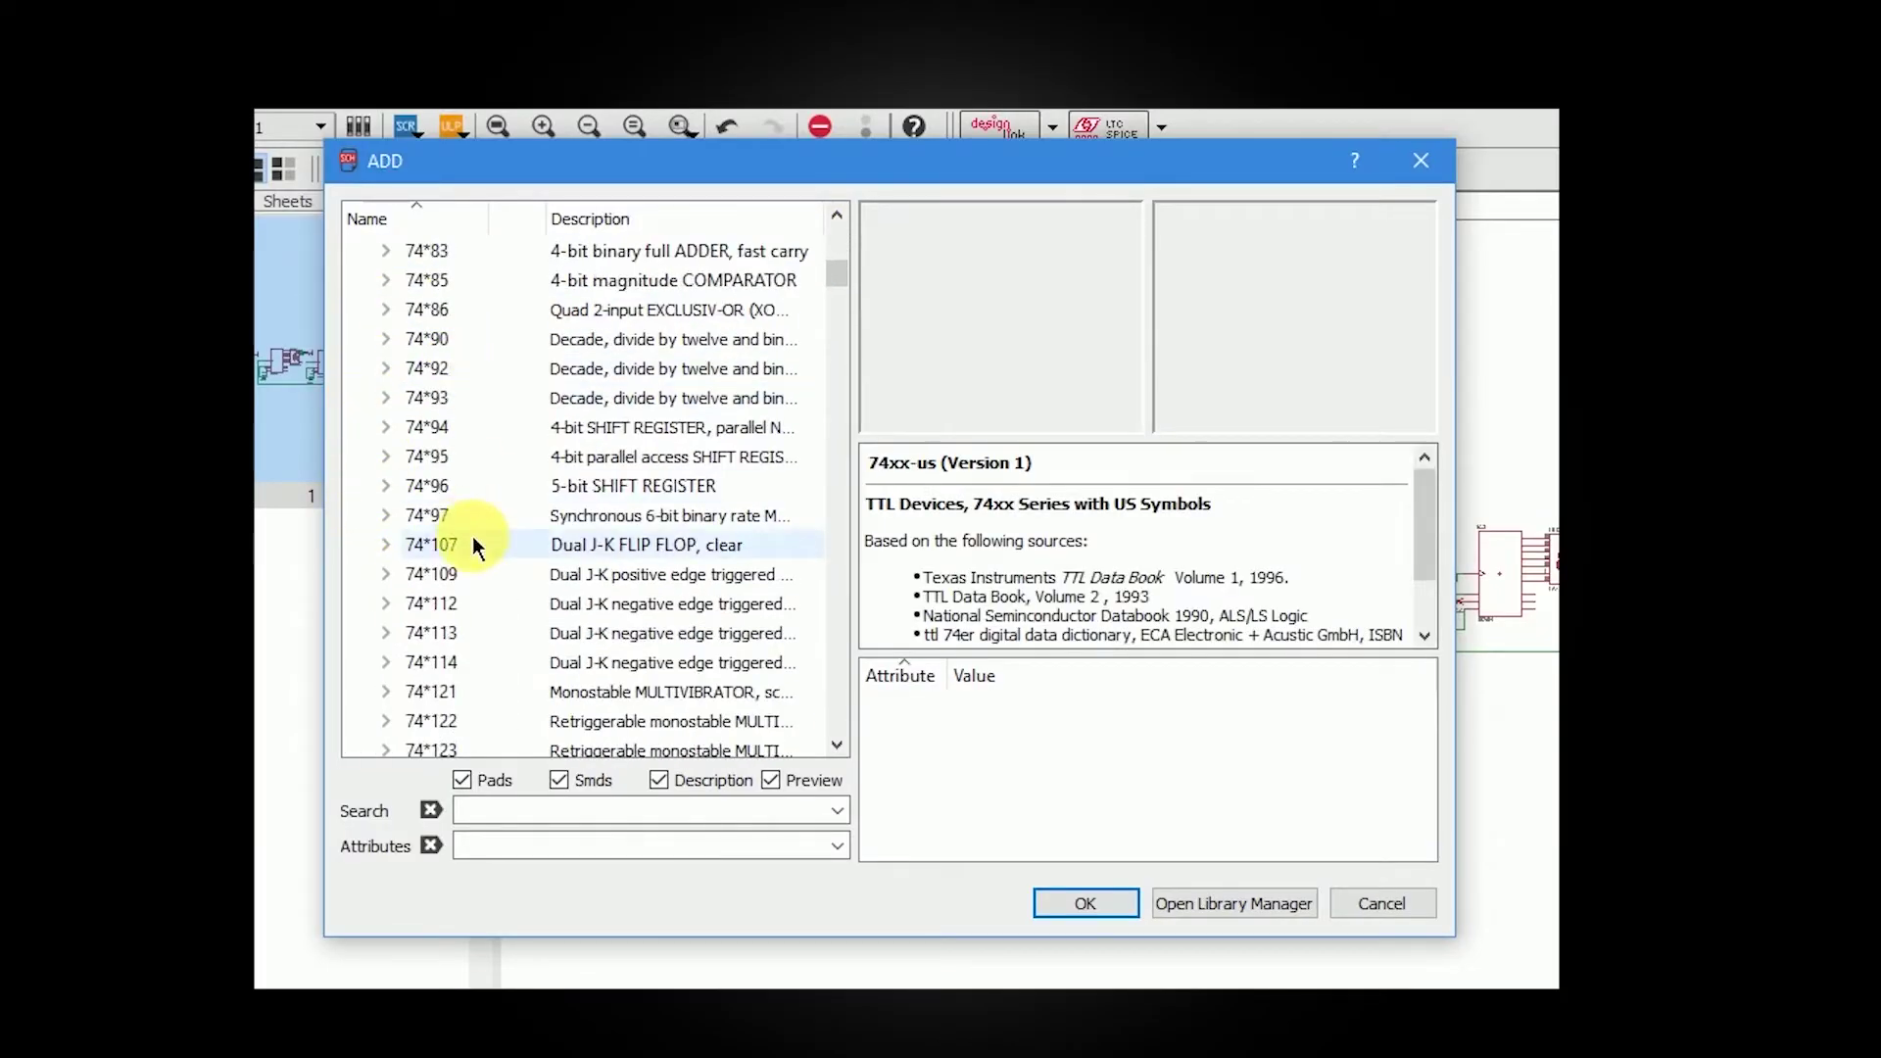
pyautogui.scroll(5, 472, 537)
pyautogui.doubleClick(466, 257)
pyautogui.click(507, 336)
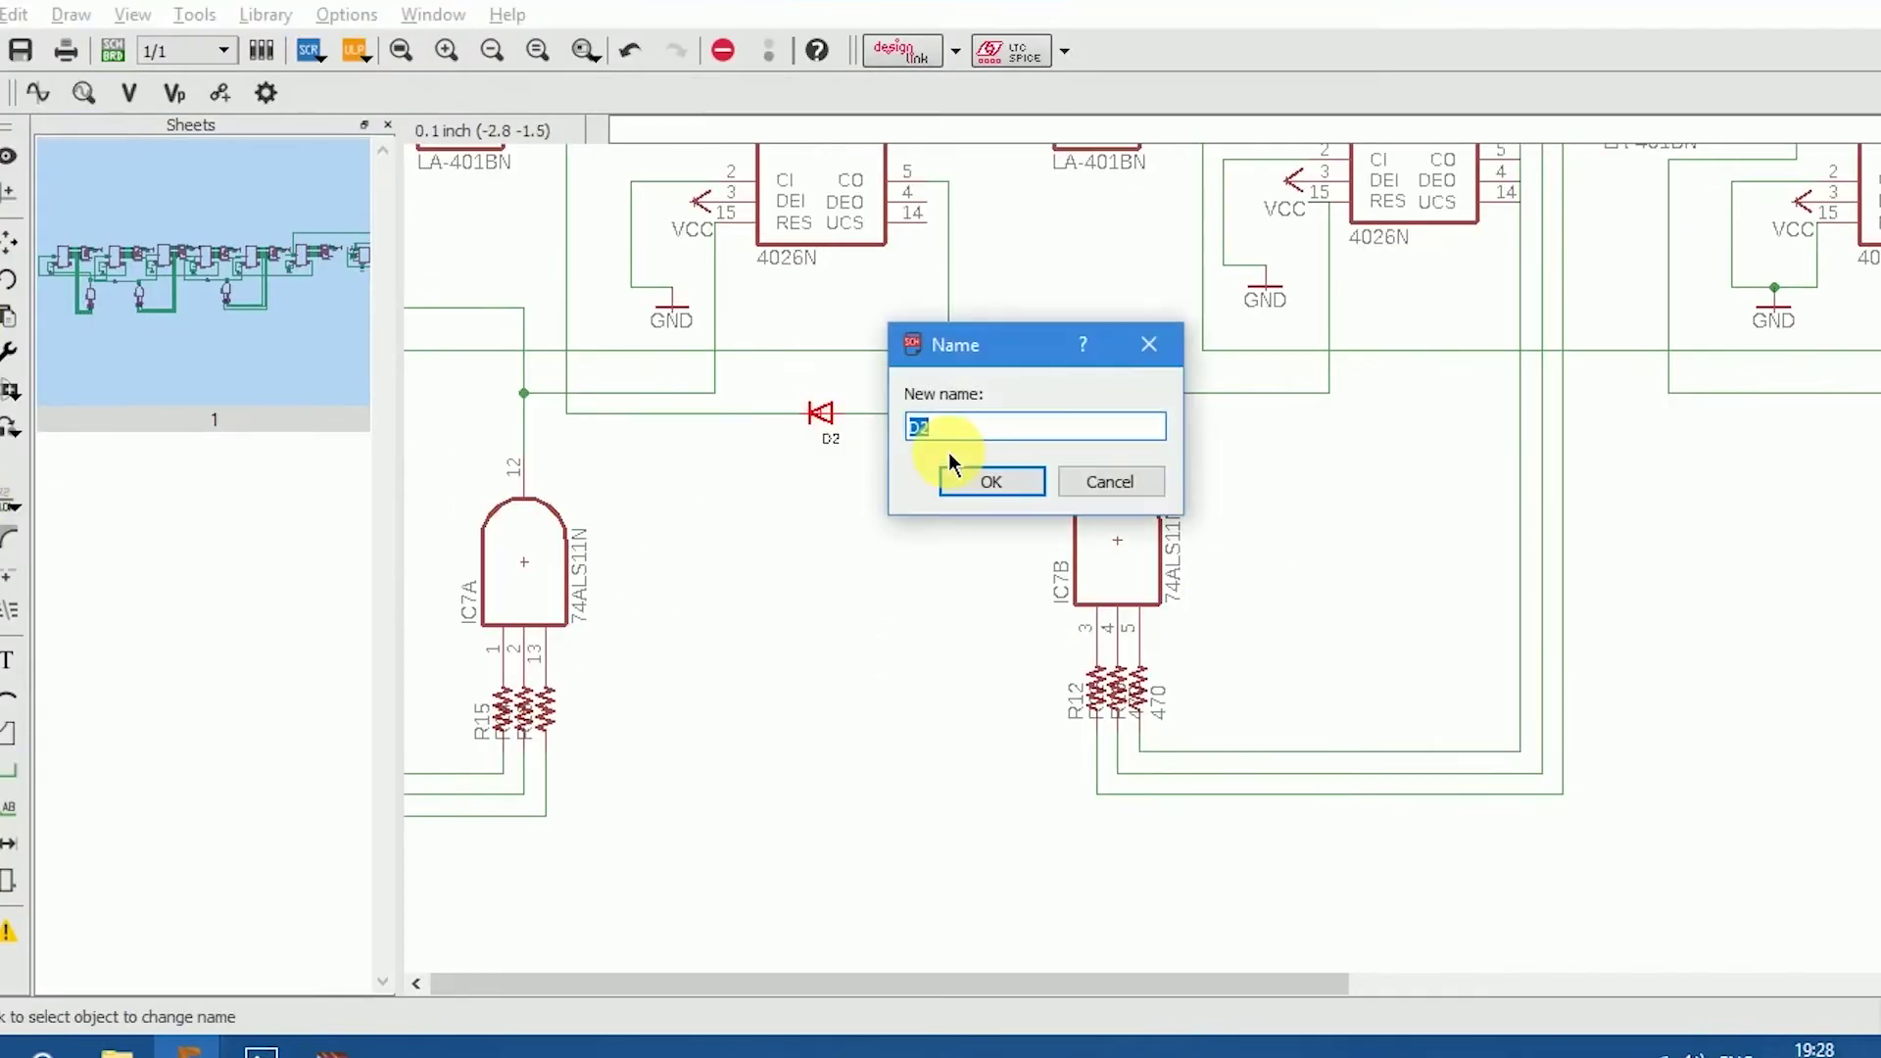
# - Rename diode D2 as 1N4007 and label diode D1 with the value 1n4007
pyautogui.click(989, 479)
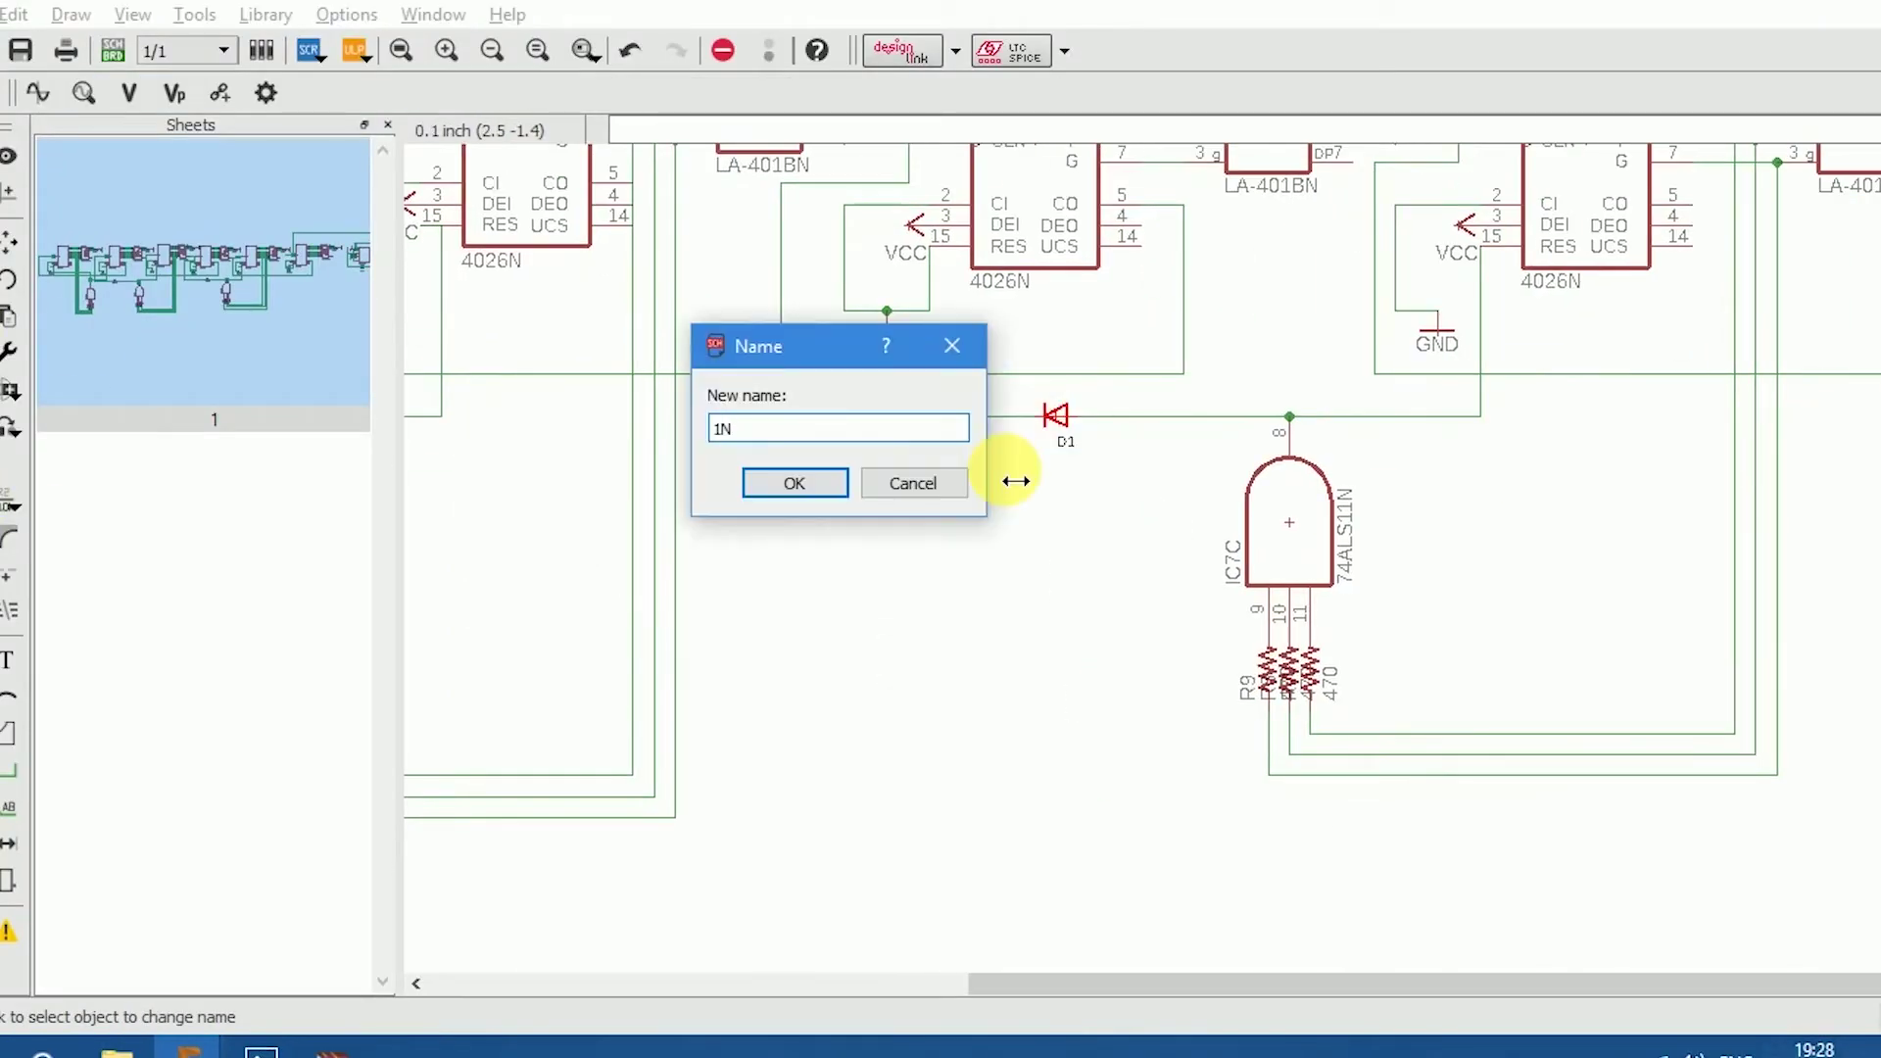
pyautogui.press('Return')
pyautogui.click(1058, 418)
pyautogui.write('1n40')
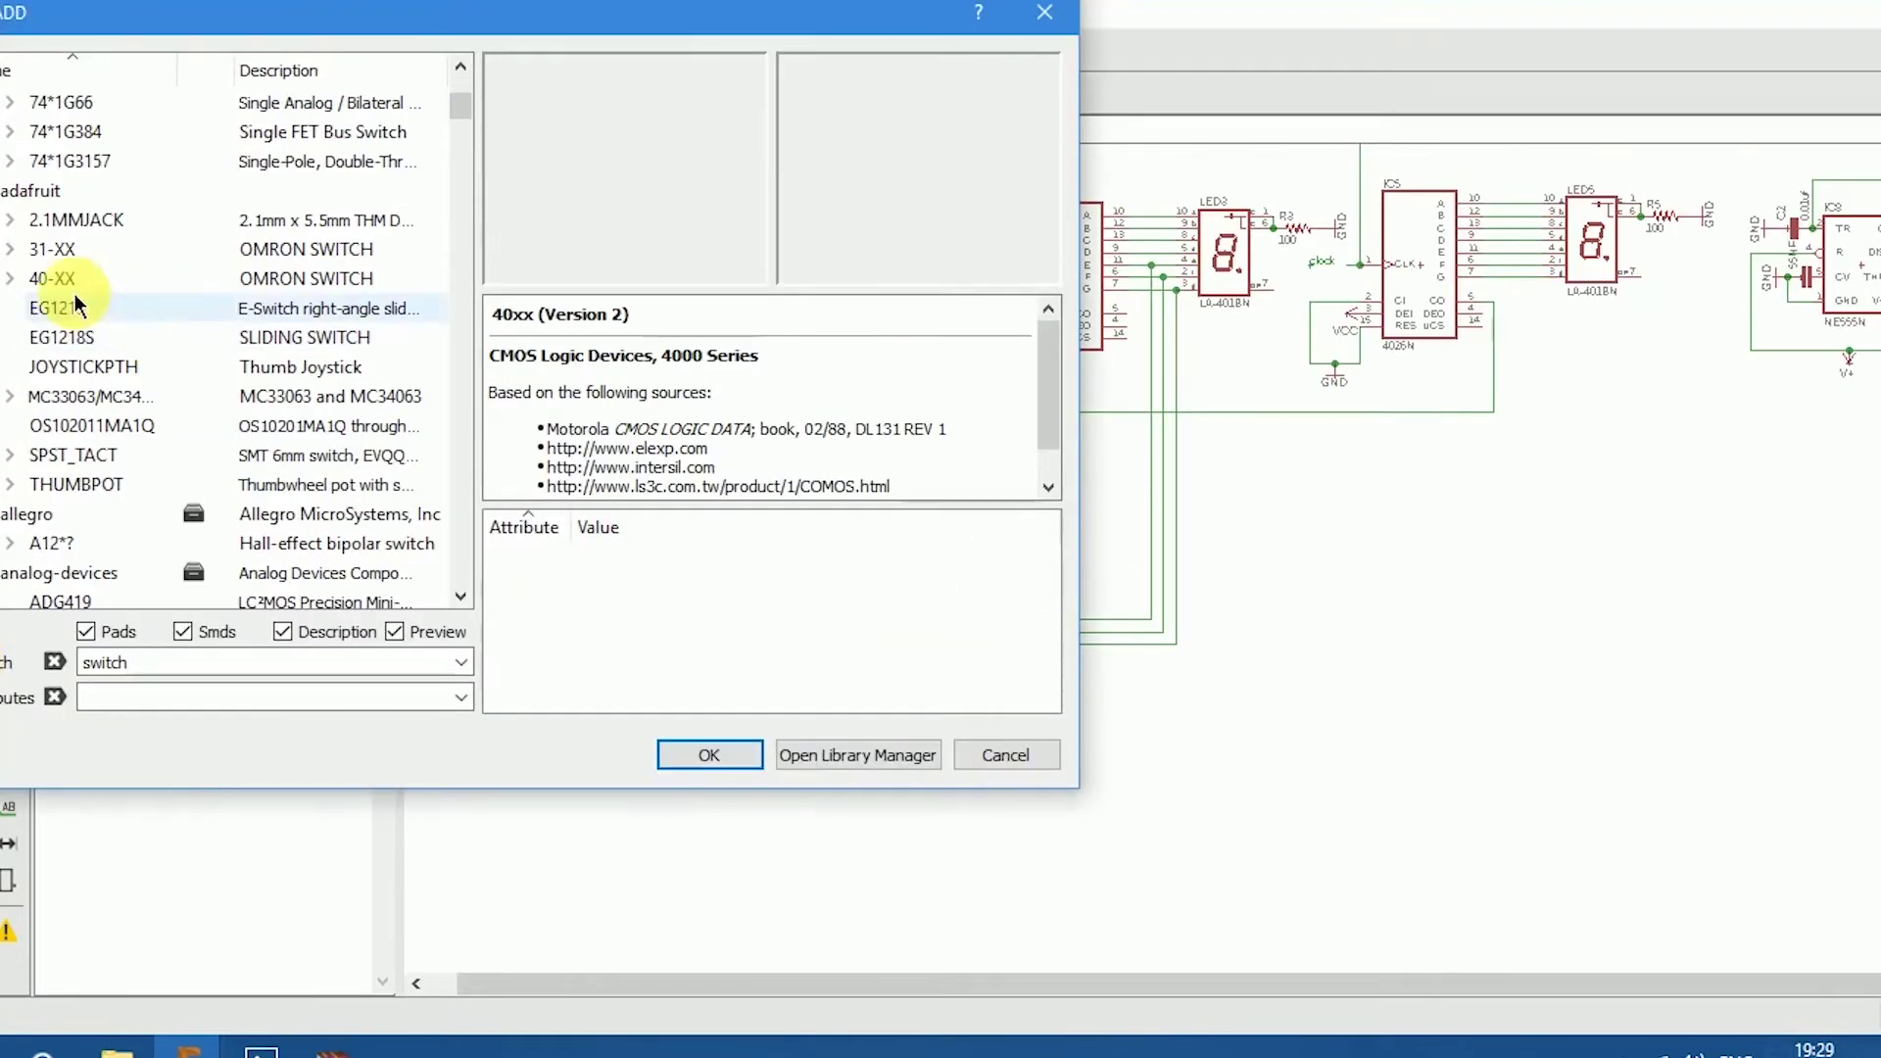
# - Add an Omron 40-XX push switch from the adafruit library and place S2 below the 1N4007 diode
pyautogui.click(74, 454)
pyautogui.click(88, 396)
pyautogui.click(44, 337)
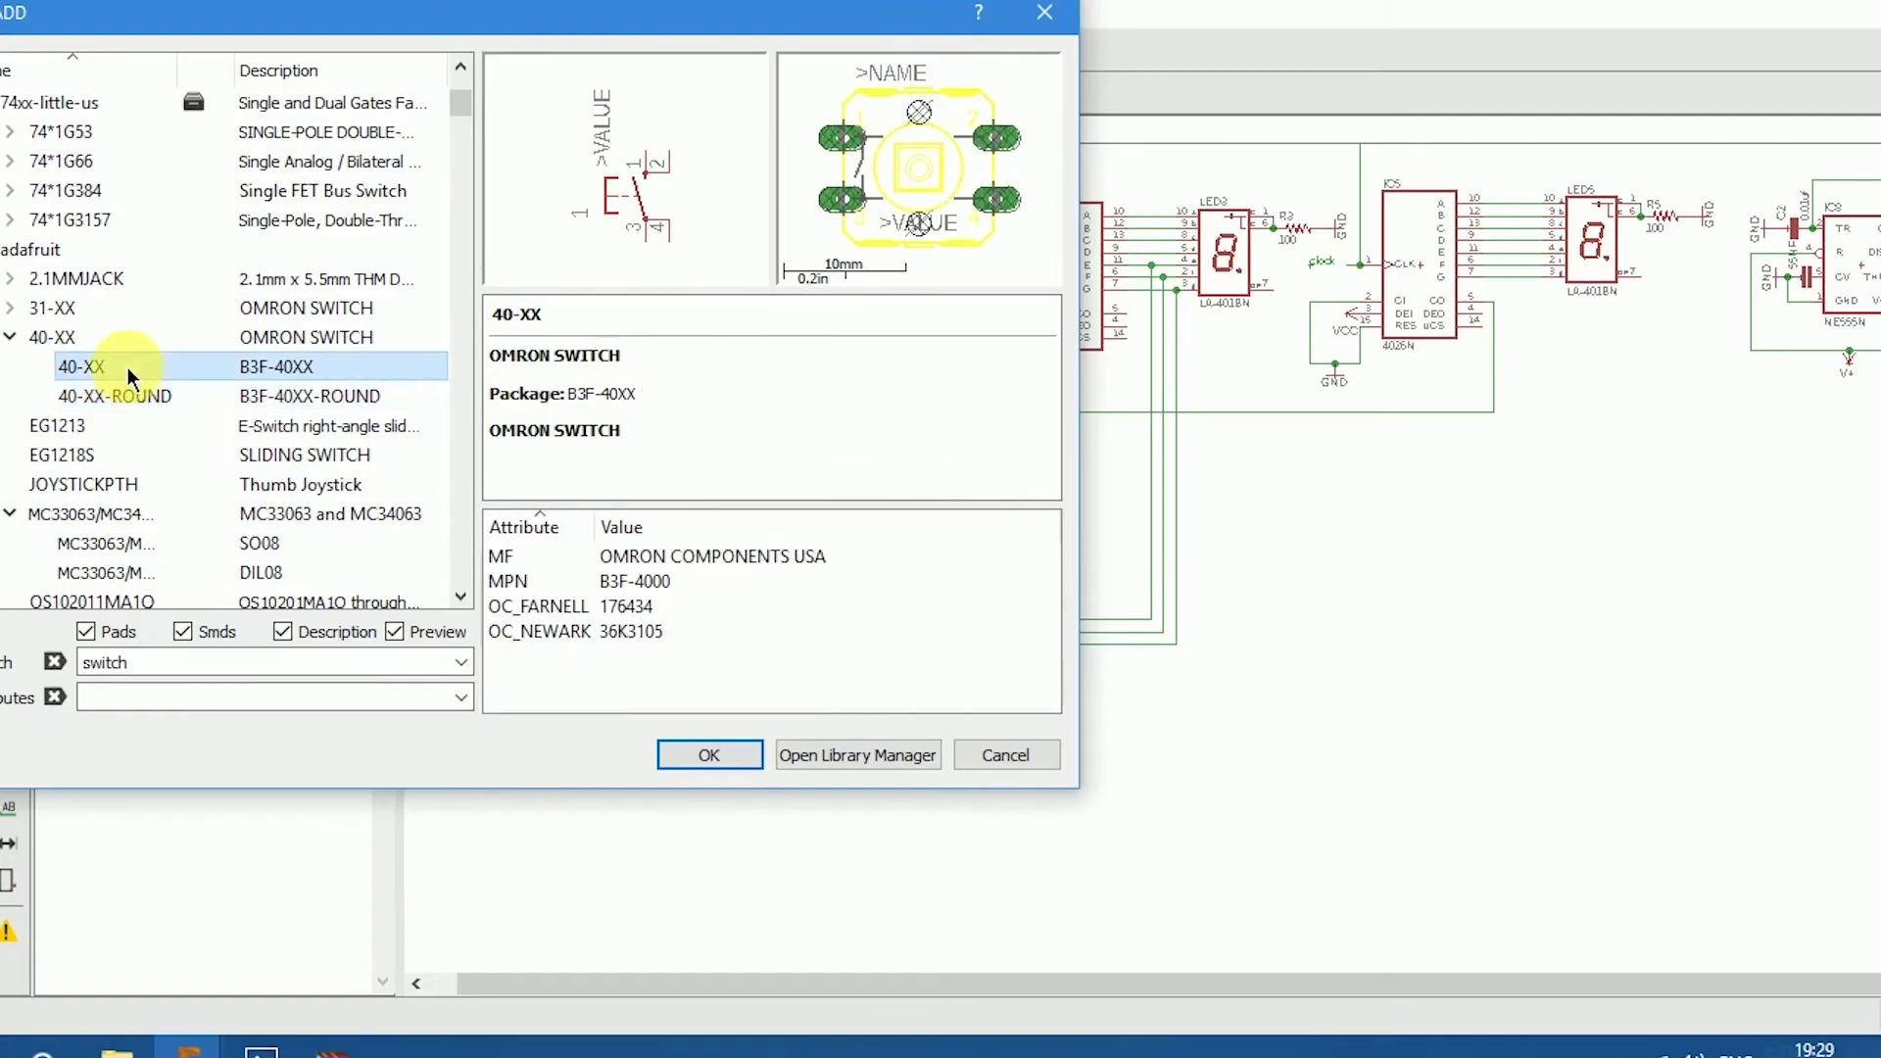
pyautogui.doubleClick(123, 395)
pyautogui.scroll(-3, 782, 582)
pyautogui.scroll(5, 1000, 637)
pyautogui.click(534, 513)
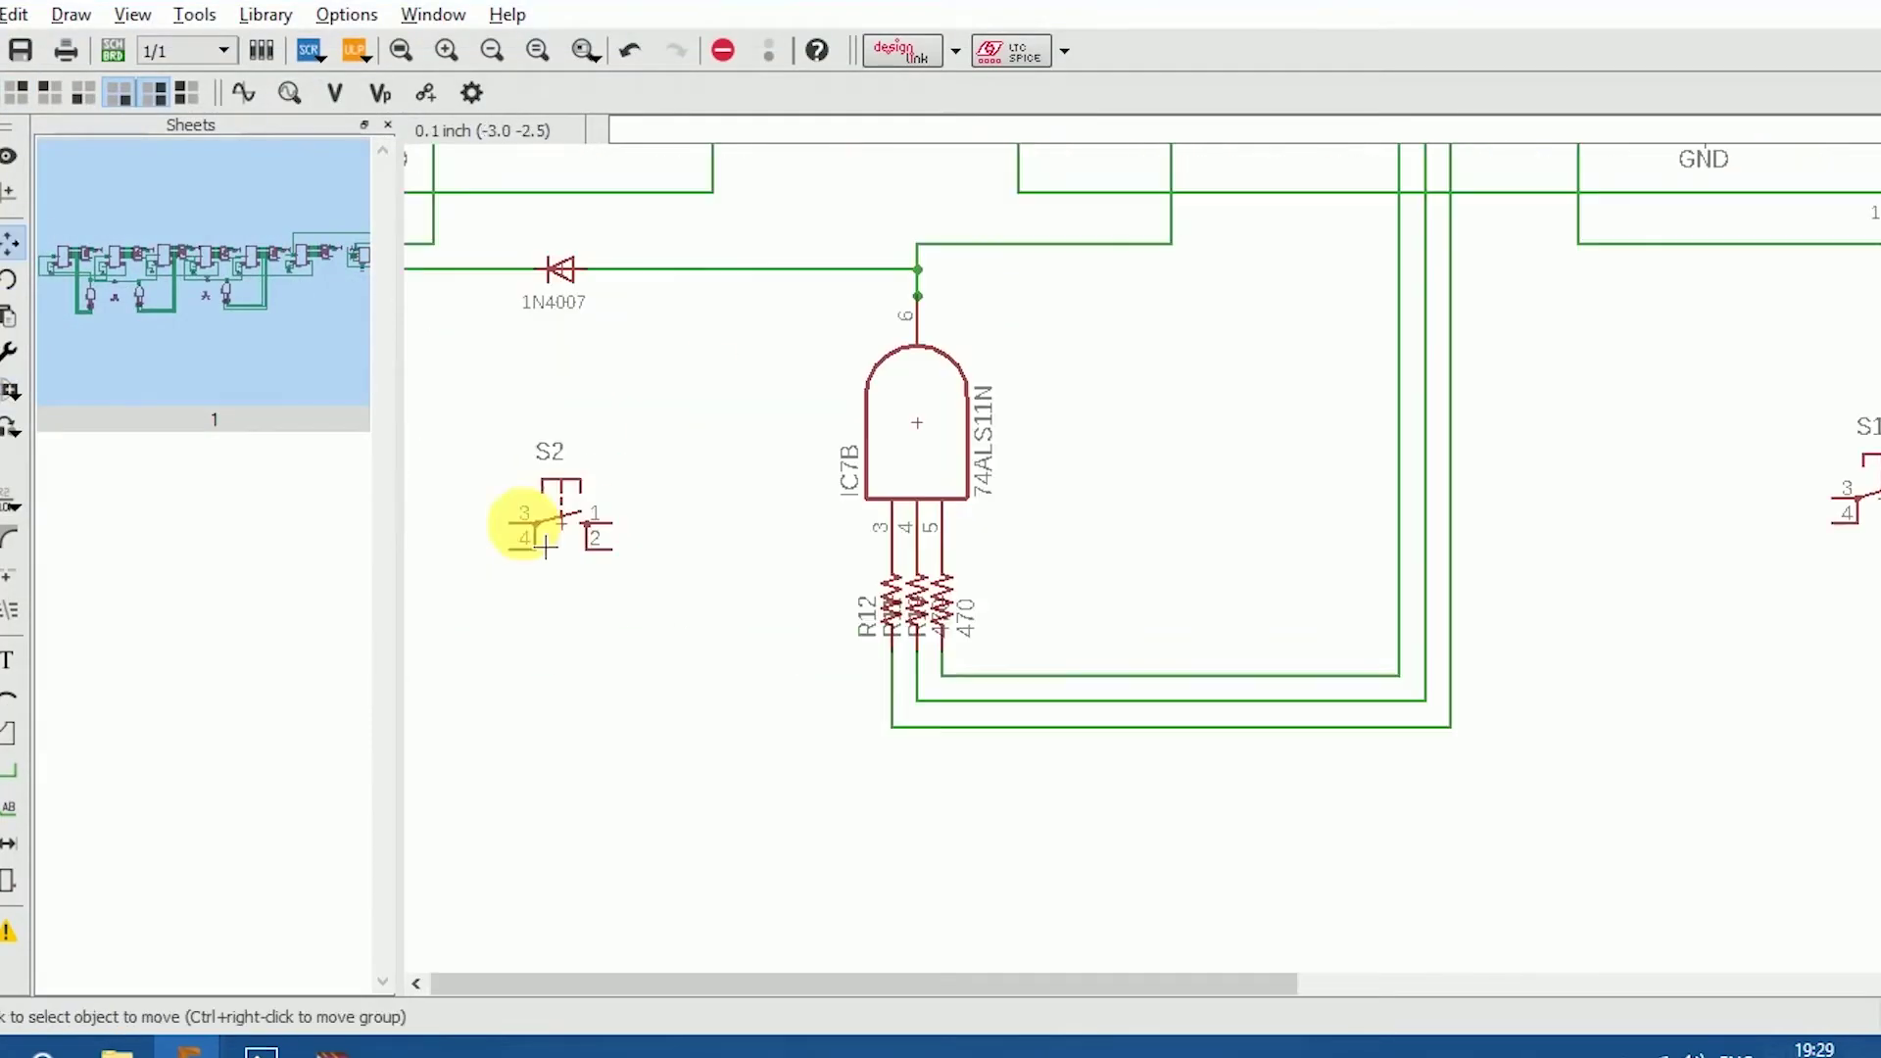
# - Wire pins 3 and 4 of switch S2 to the 1N4007 diode's line and copy a resistor onto pin 2
pyautogui.press('F9')
pyautogui.click(526, 539)
pyautogui.click(511, 268)
pyautogui.click(809, 561)
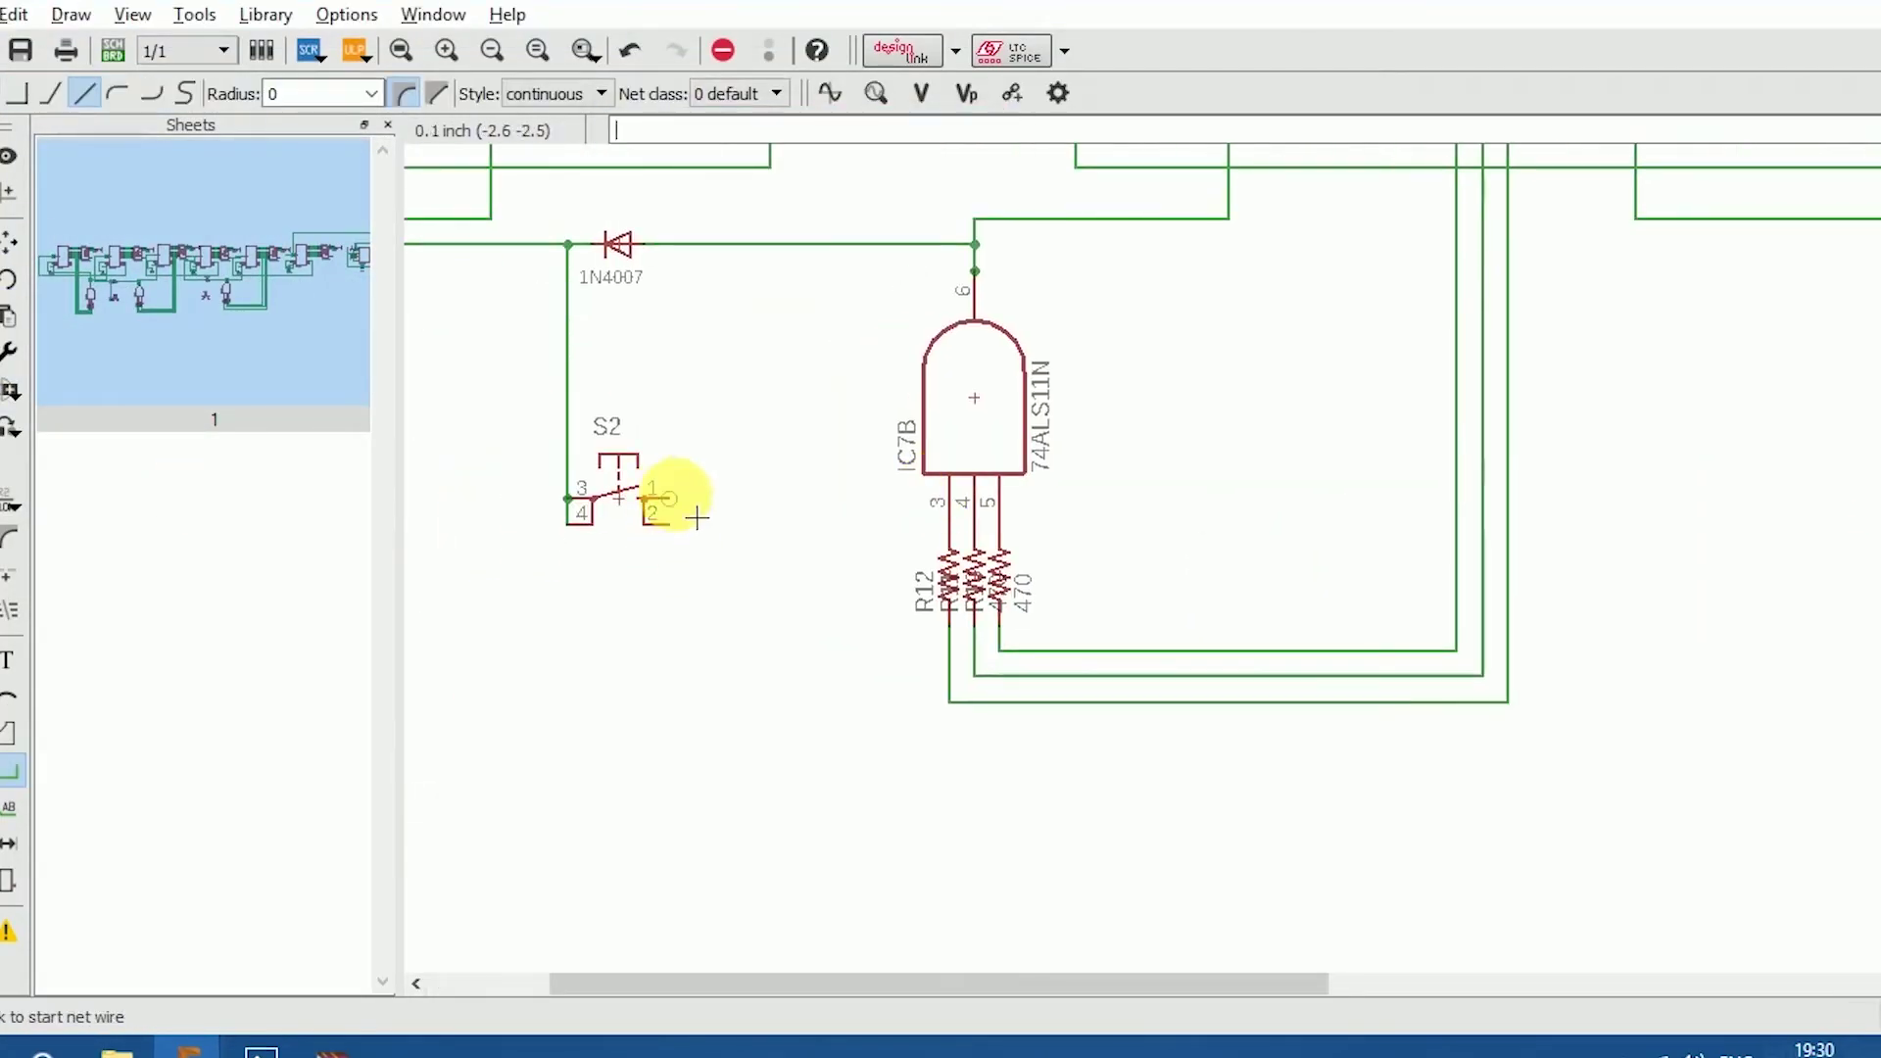
pyautogui.click(975, 603)
pyautogui.click(684, 597)
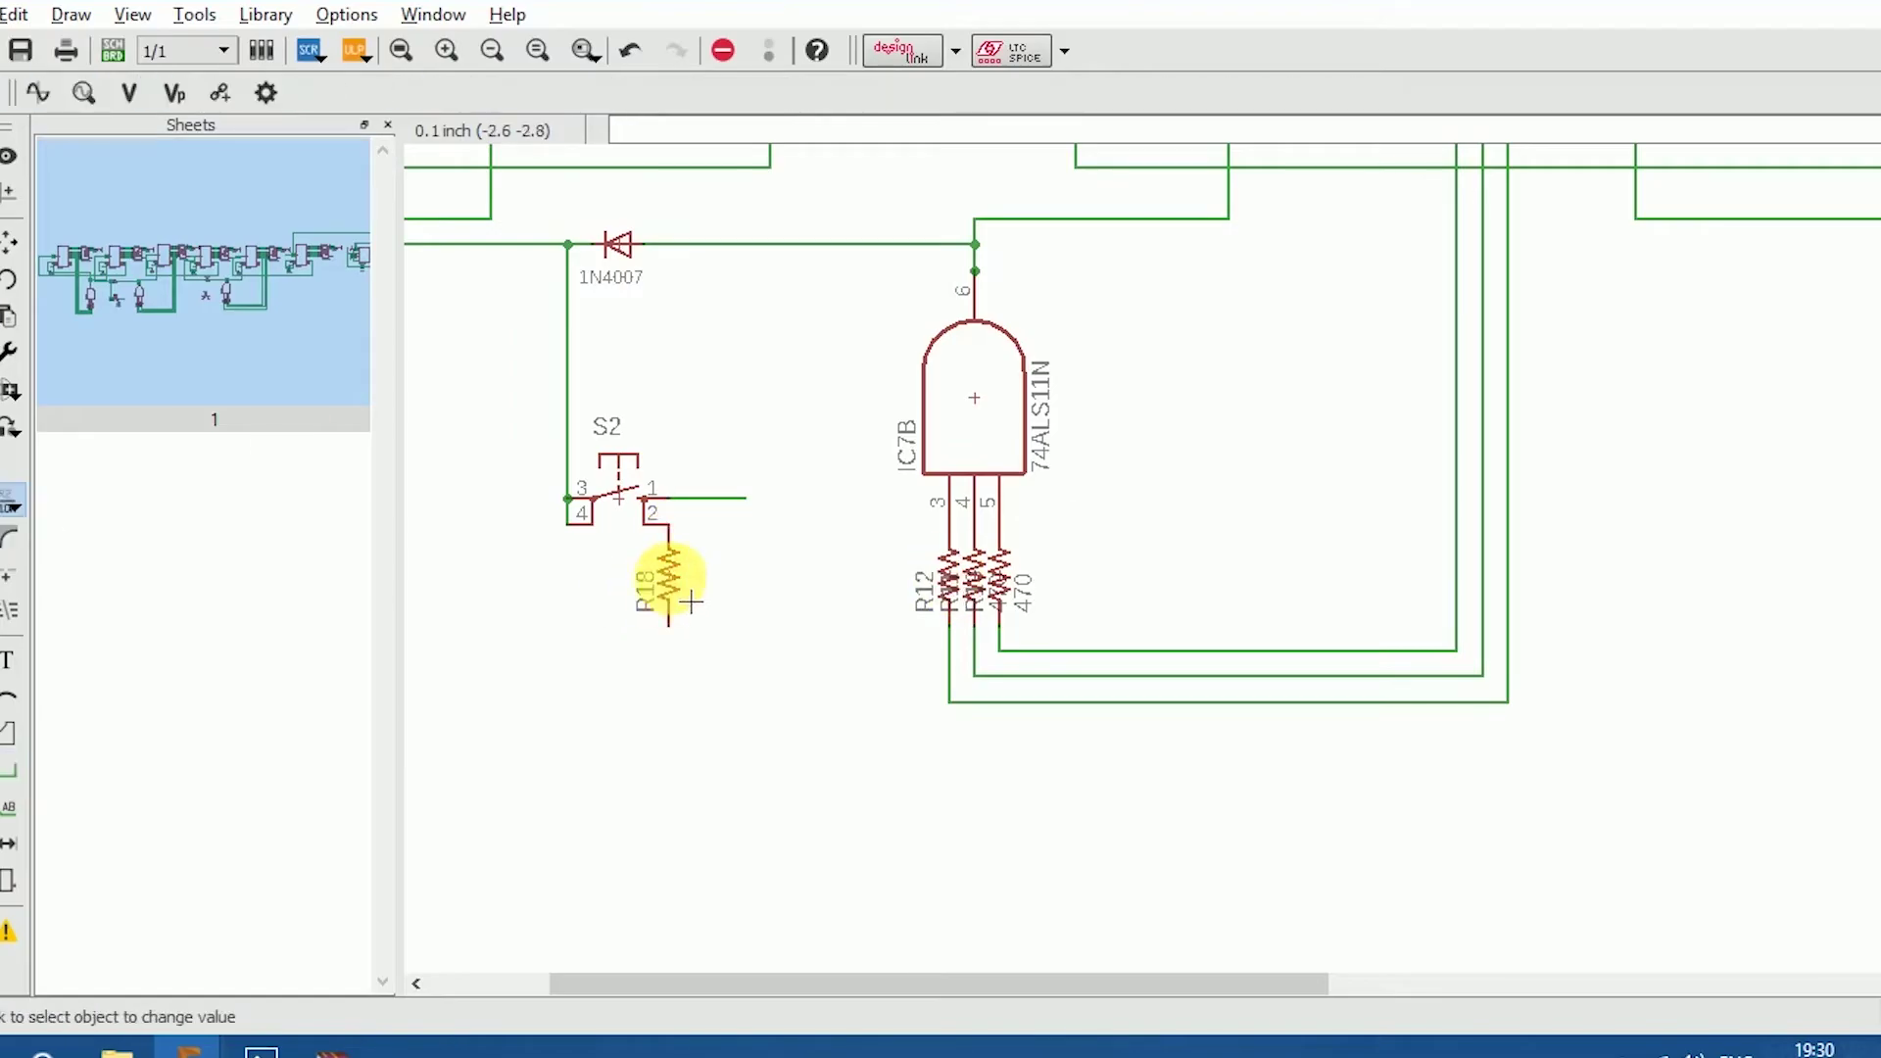
# - Set the resistor below switch S2 to 1k and attach a copied VCC symbol to the switch's pin 1 wire
pyautogui.scroll(-3, 747, 496)
pyautogui.click(1783, 349)
pyautogui.scroll(3, 601, 638)
pyautogui.click(612, 479)
pyautogui.scroll(-1, 725, 587)
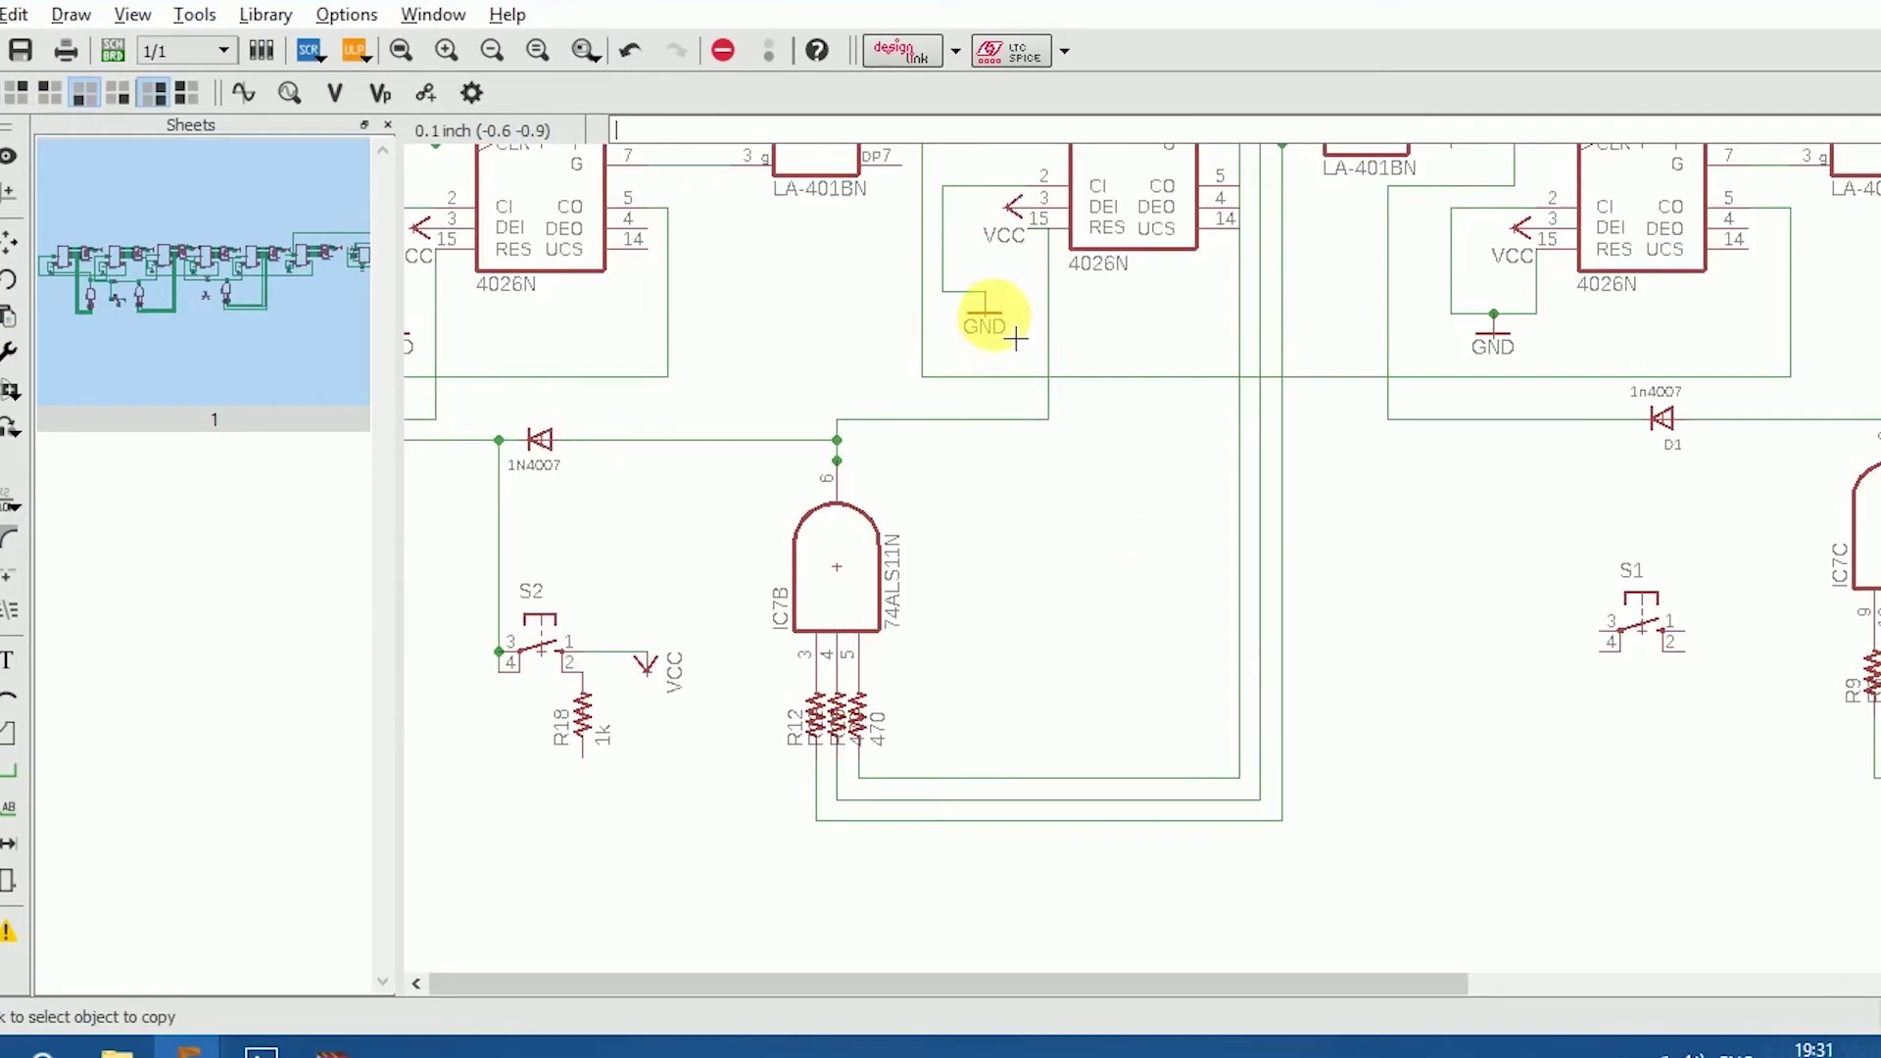
# - Copy a GND symbol onto the free end of resistor R18 and save the schematic
pyautogui.click(1016, 339)
pyautogui.scroll(-1, 1189, 578)
pyautogui.click(1190, 588)
pyautogui.scroll(1, 980, 637)
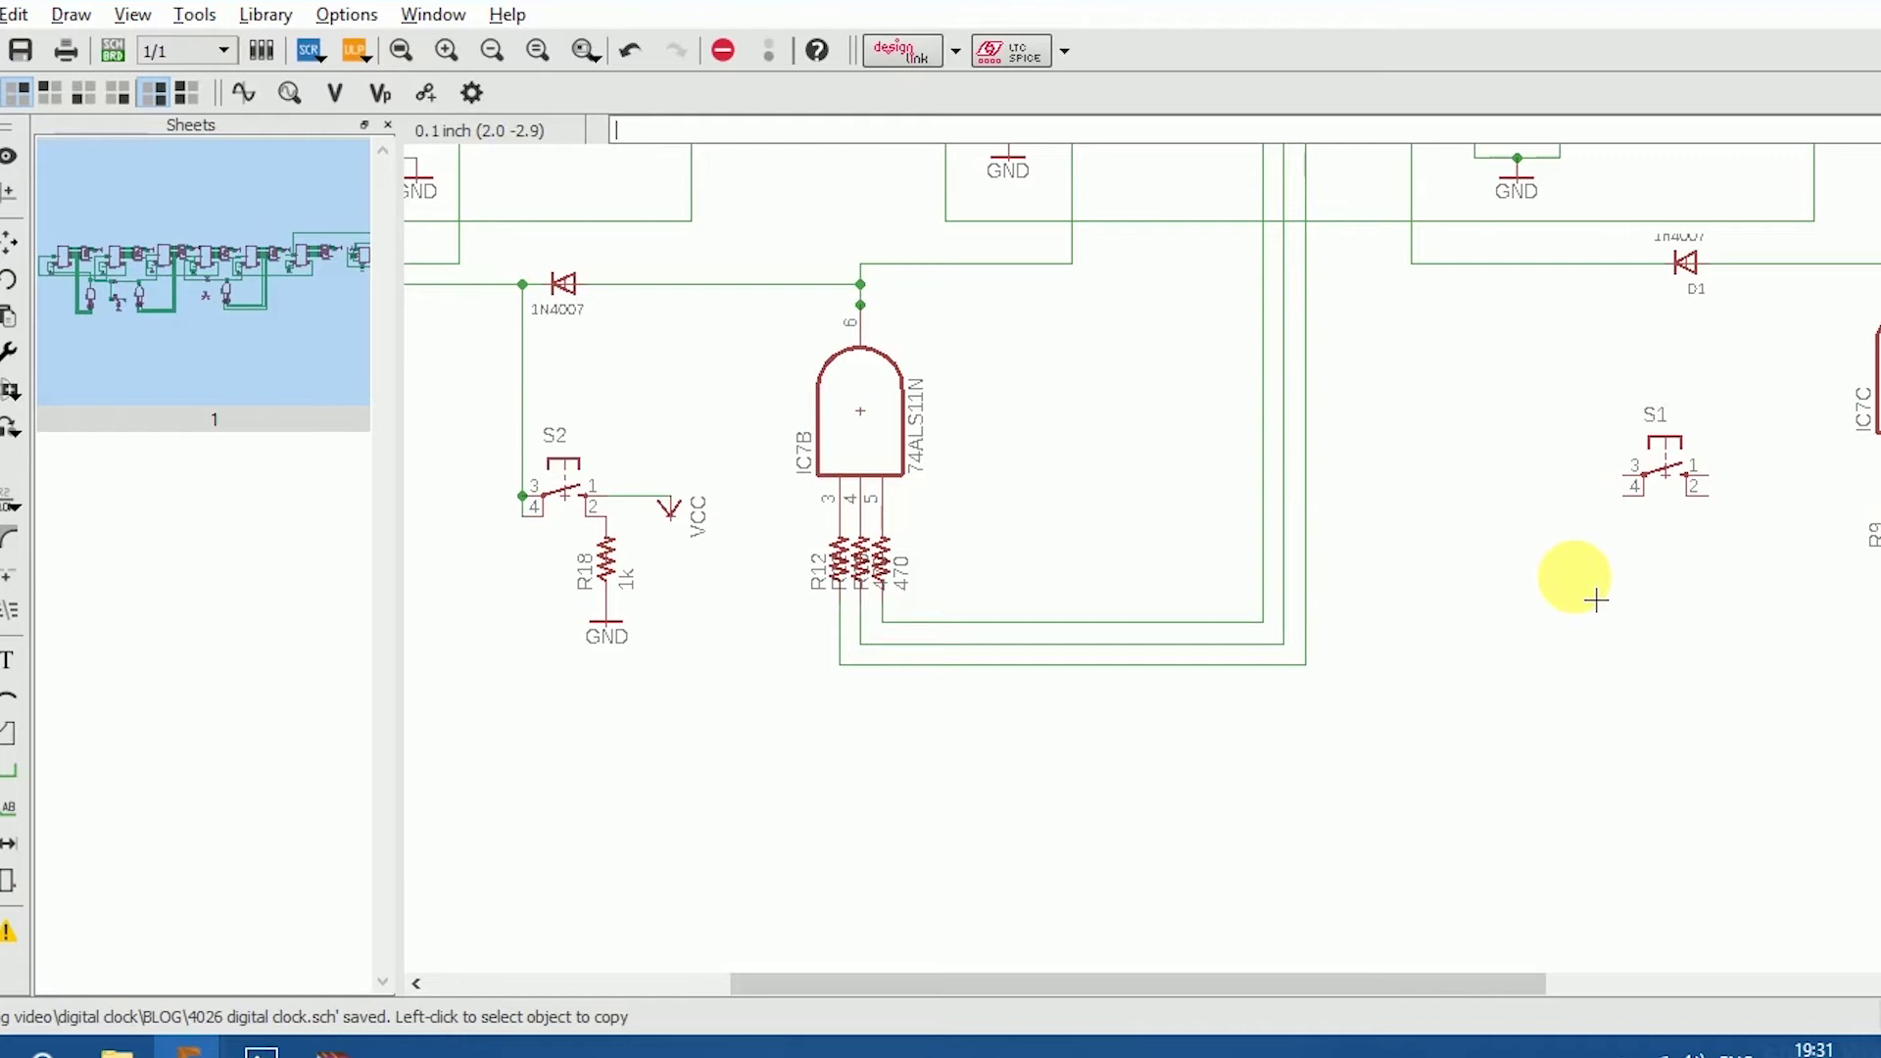
pyautogui.scroll(-1, 1568, 549)
pyautogui.press('n')
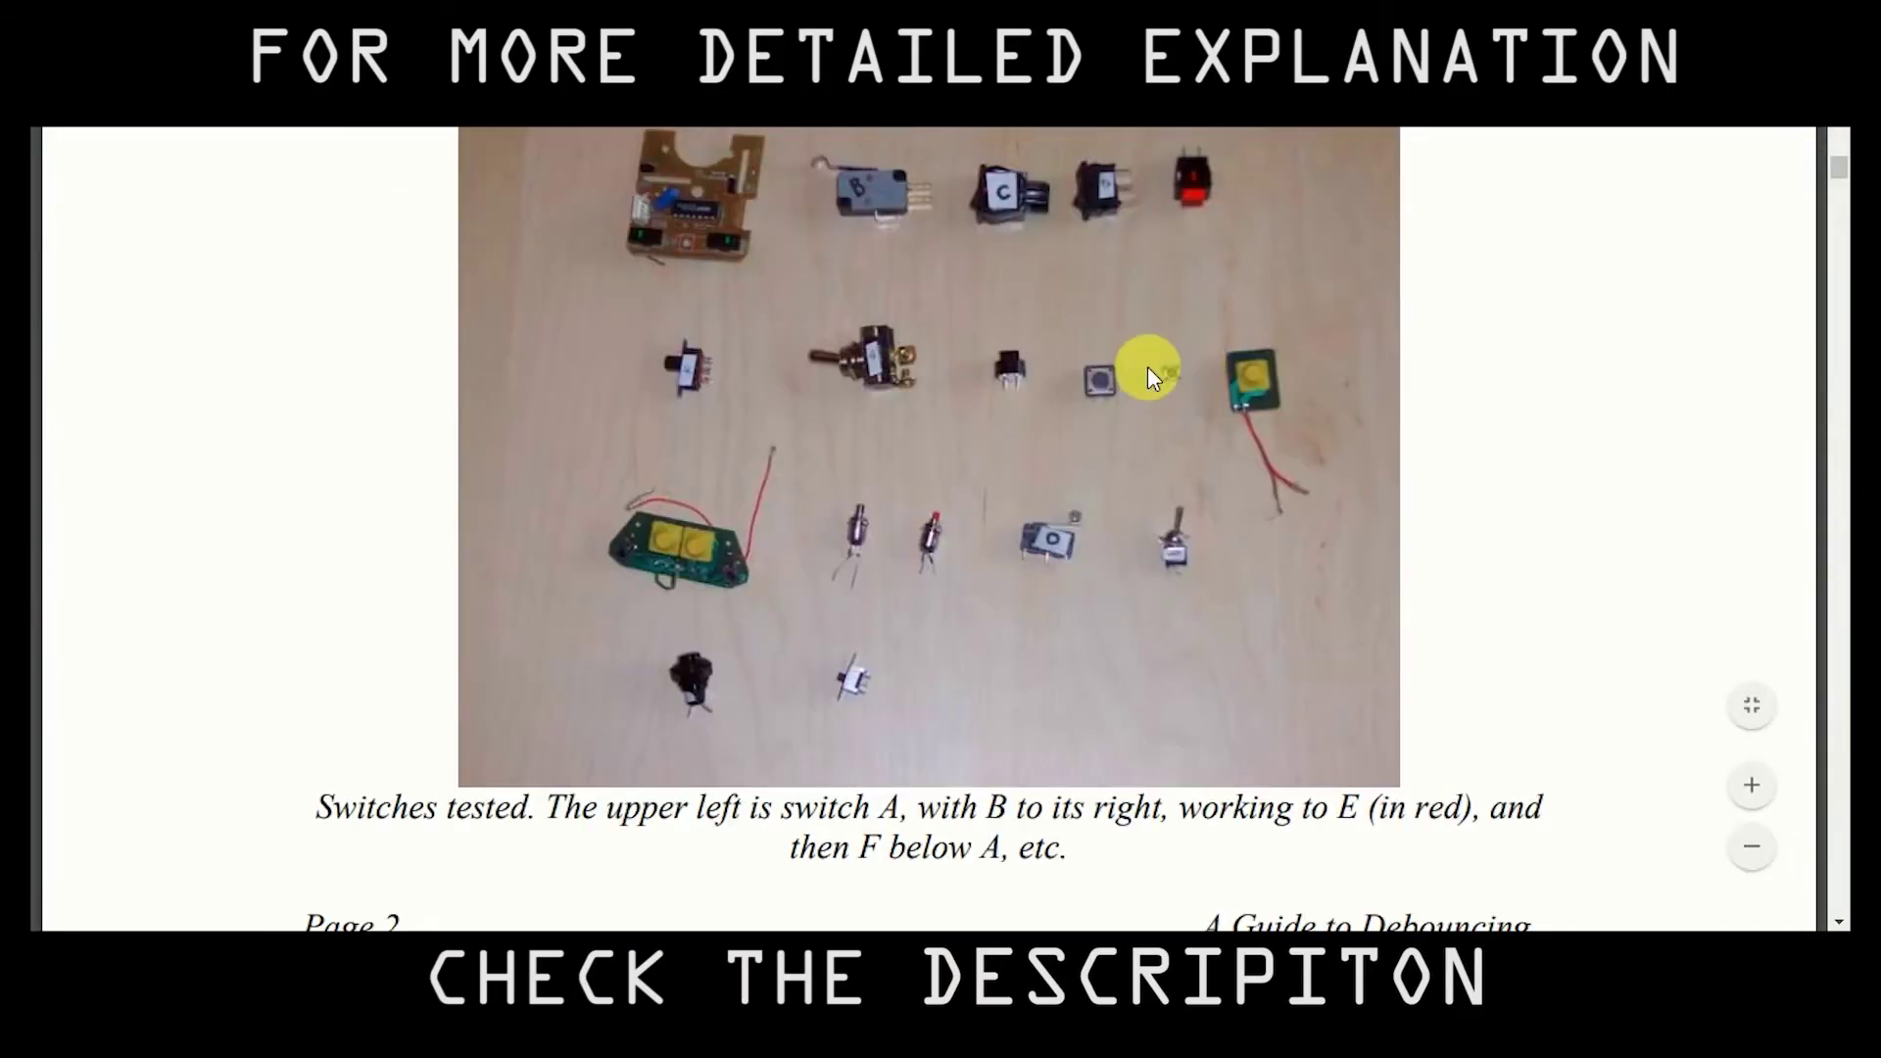
# - Skim the document A Guide to Debouncing, from the photo of tested switches through to the debounce code
pyautogui.scroll(-20, 1149, 372)
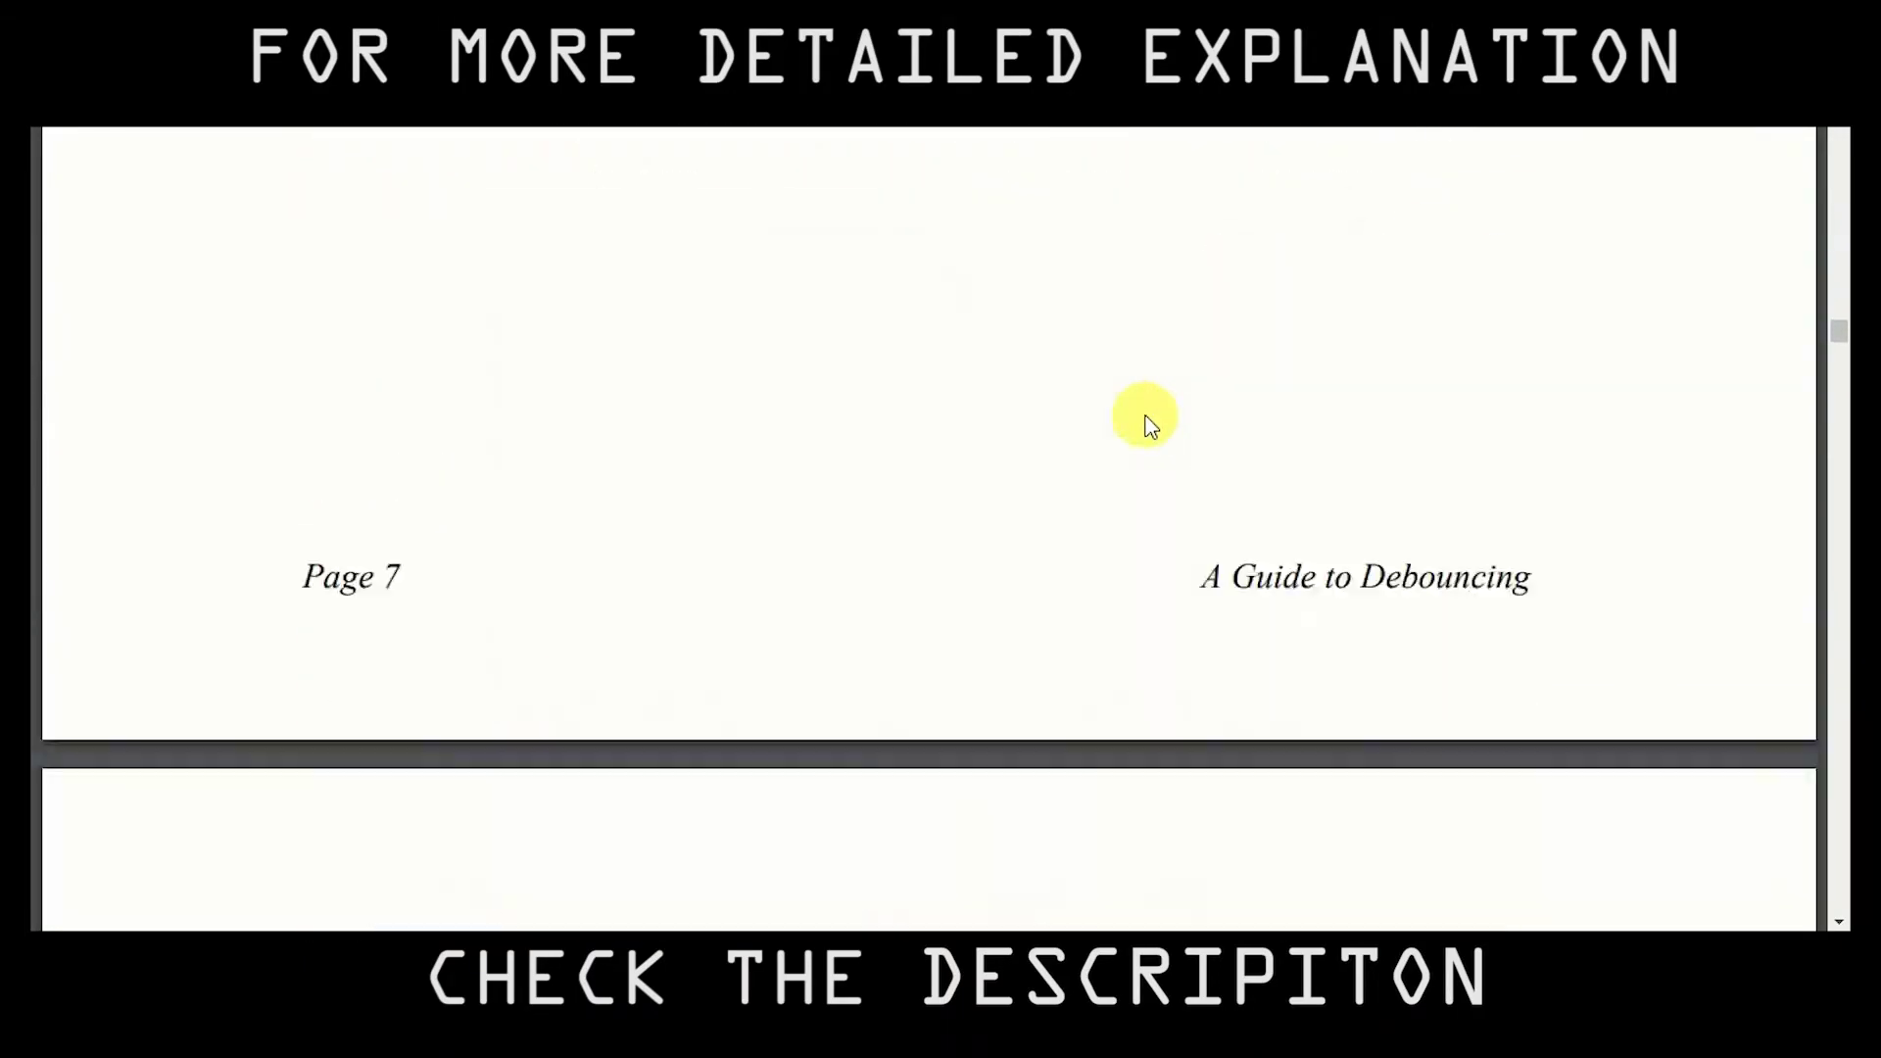
pyautogui.scroll(-20, 1151, 426)
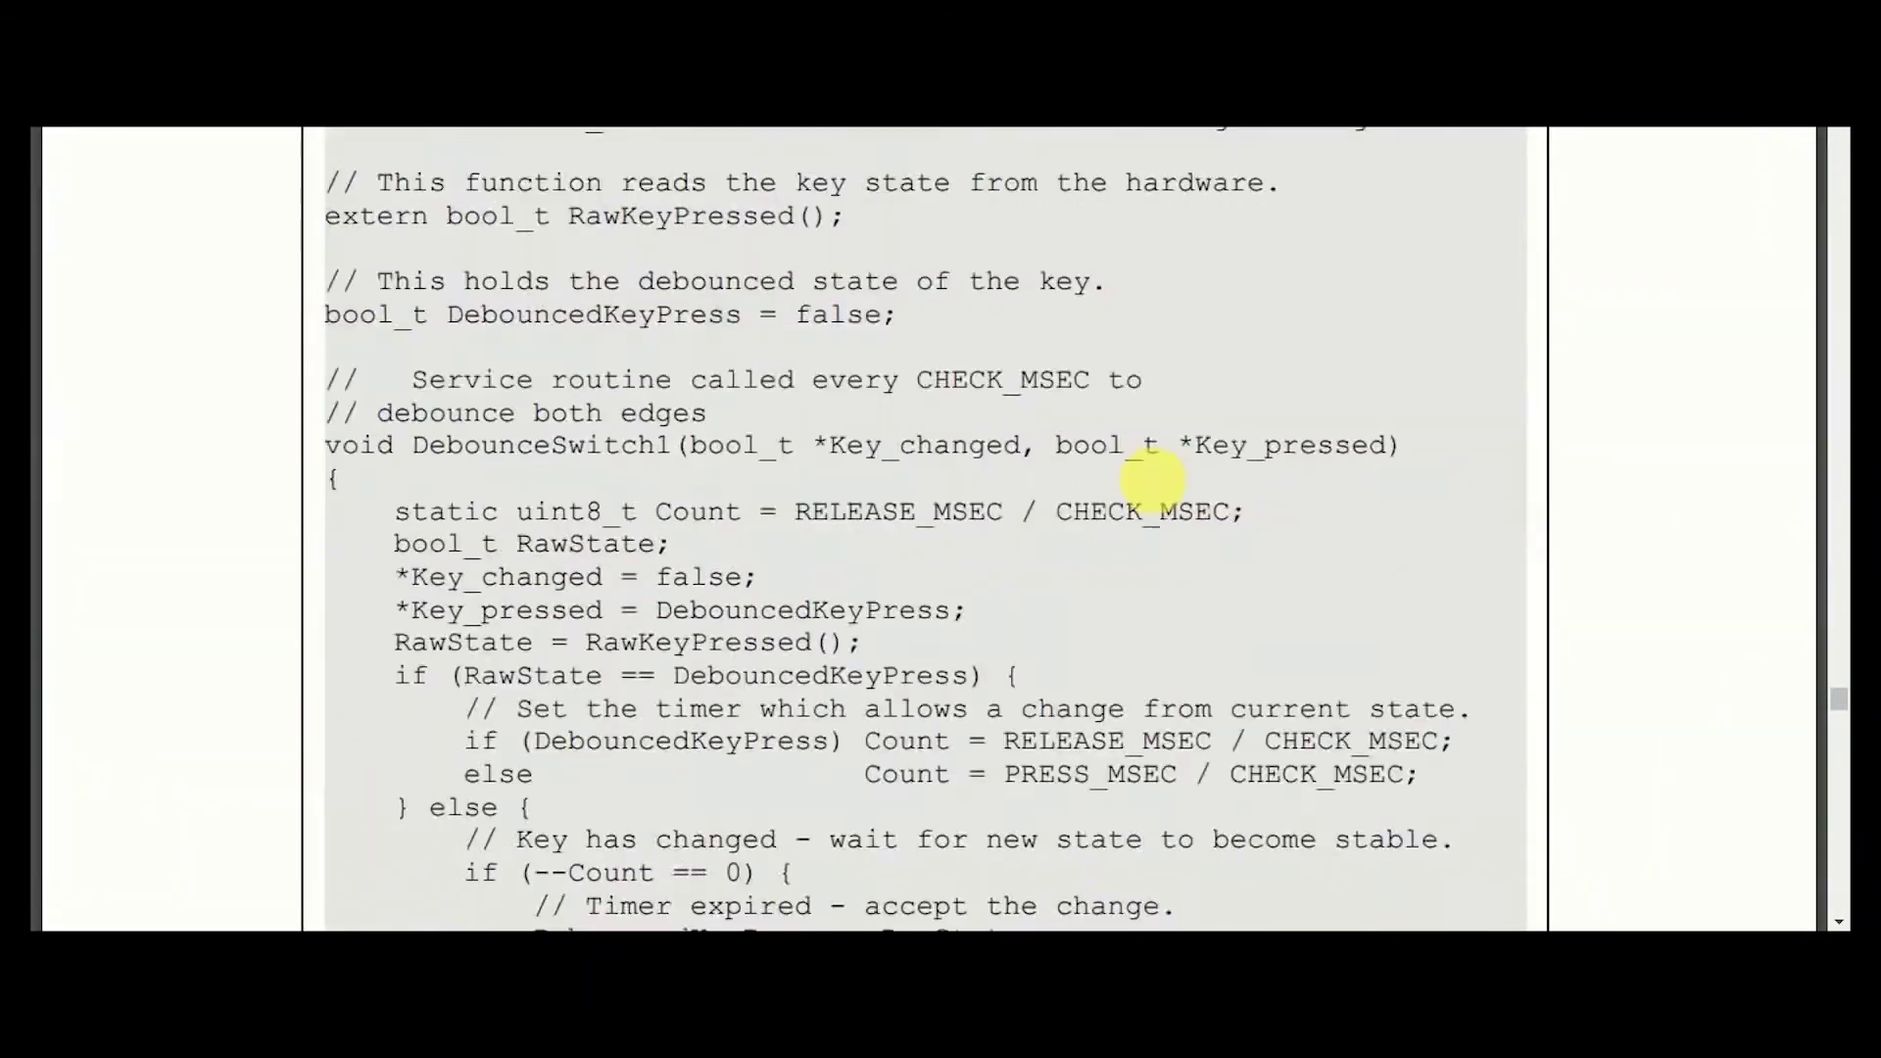
pyautogui.scroll(-20, 1154, 480)
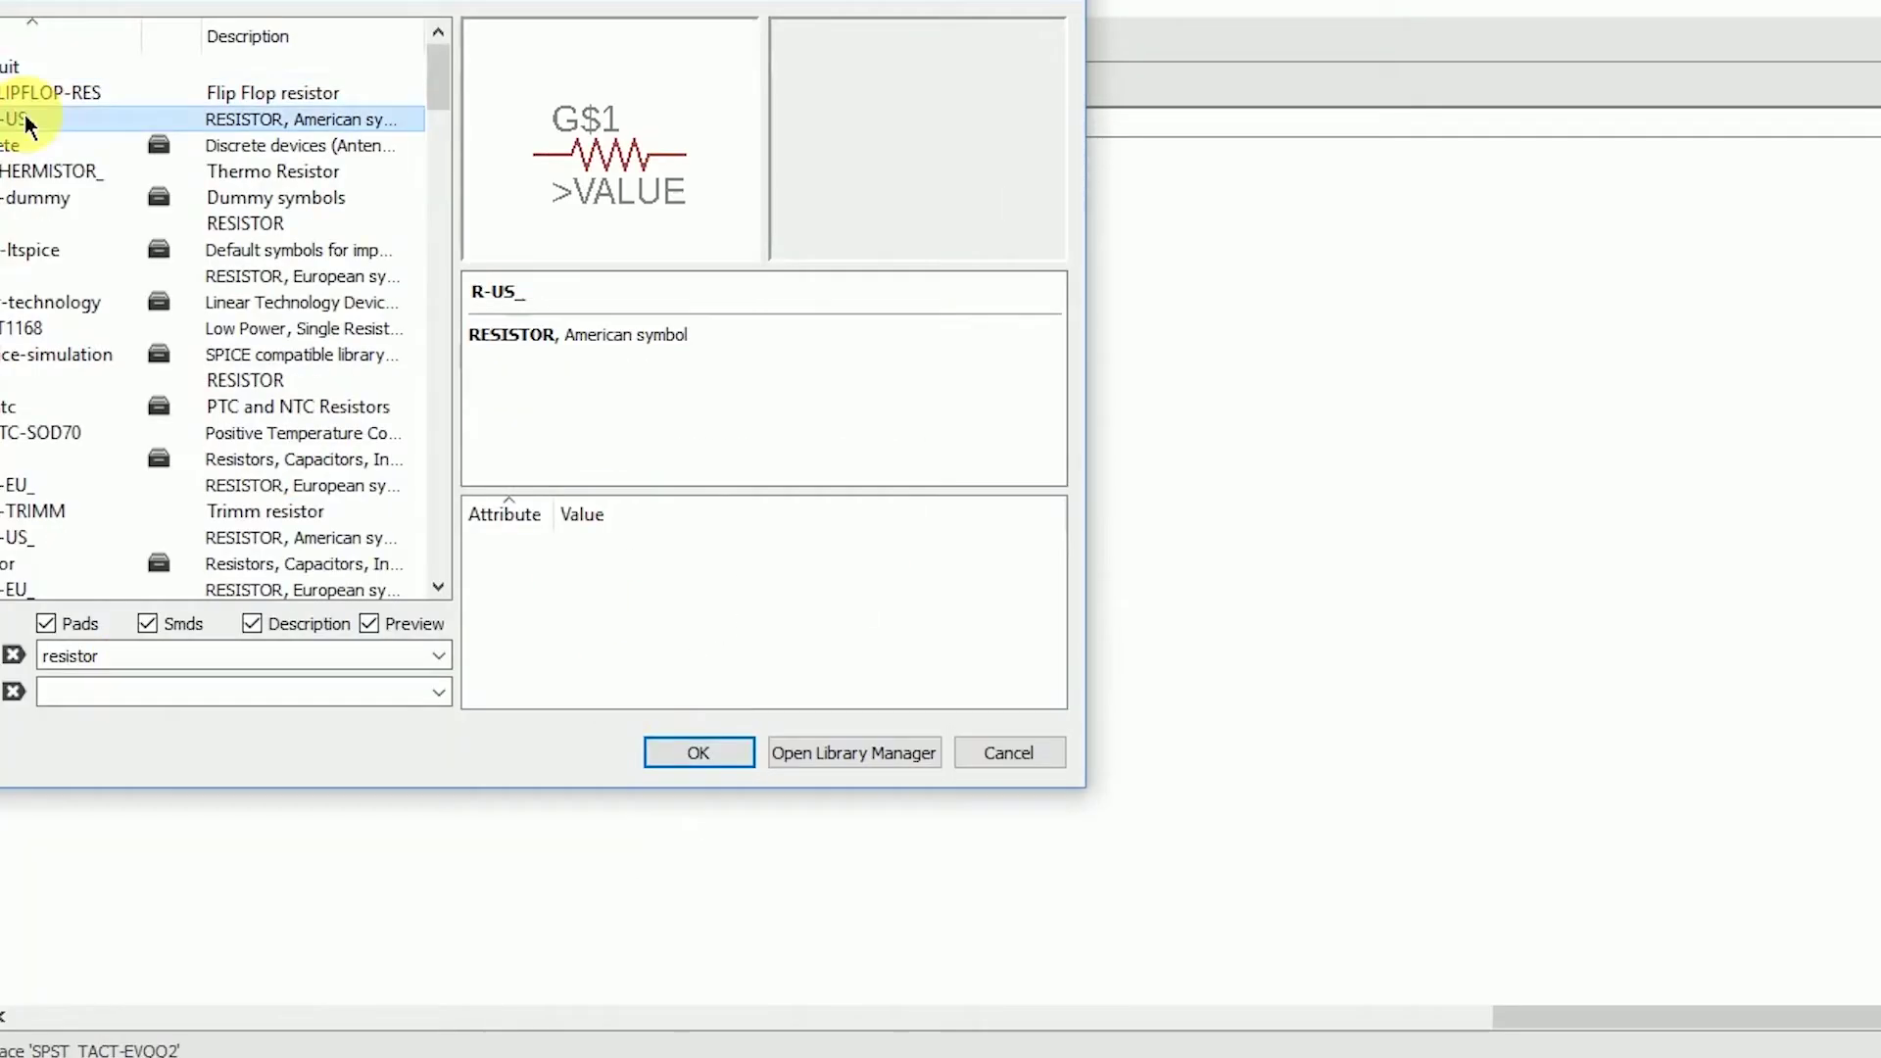
# - Complete the switch debounce circuit with an R-US_ resistor and a net named output, and mirror it into place below diode D1
pyautogui.doubleClick(24, 123)
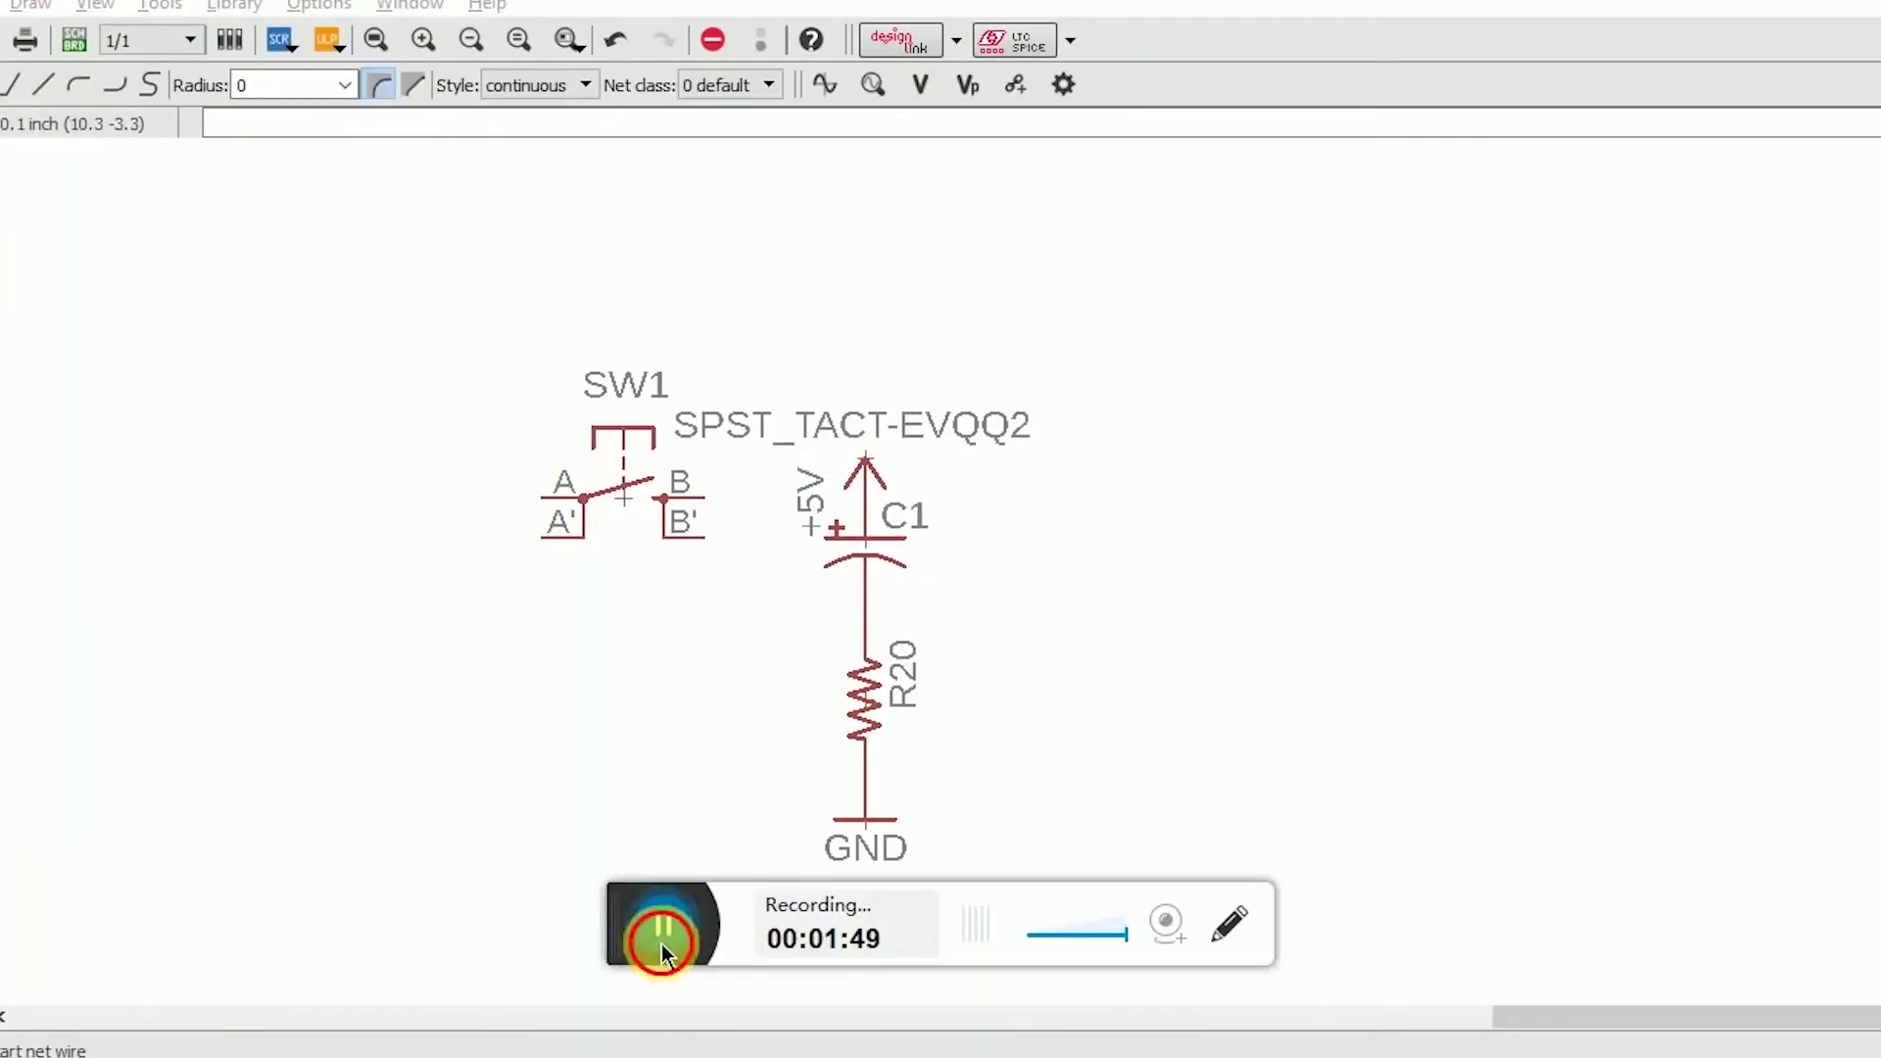
pyautogui.write('output')
pyautogui.press('Return')
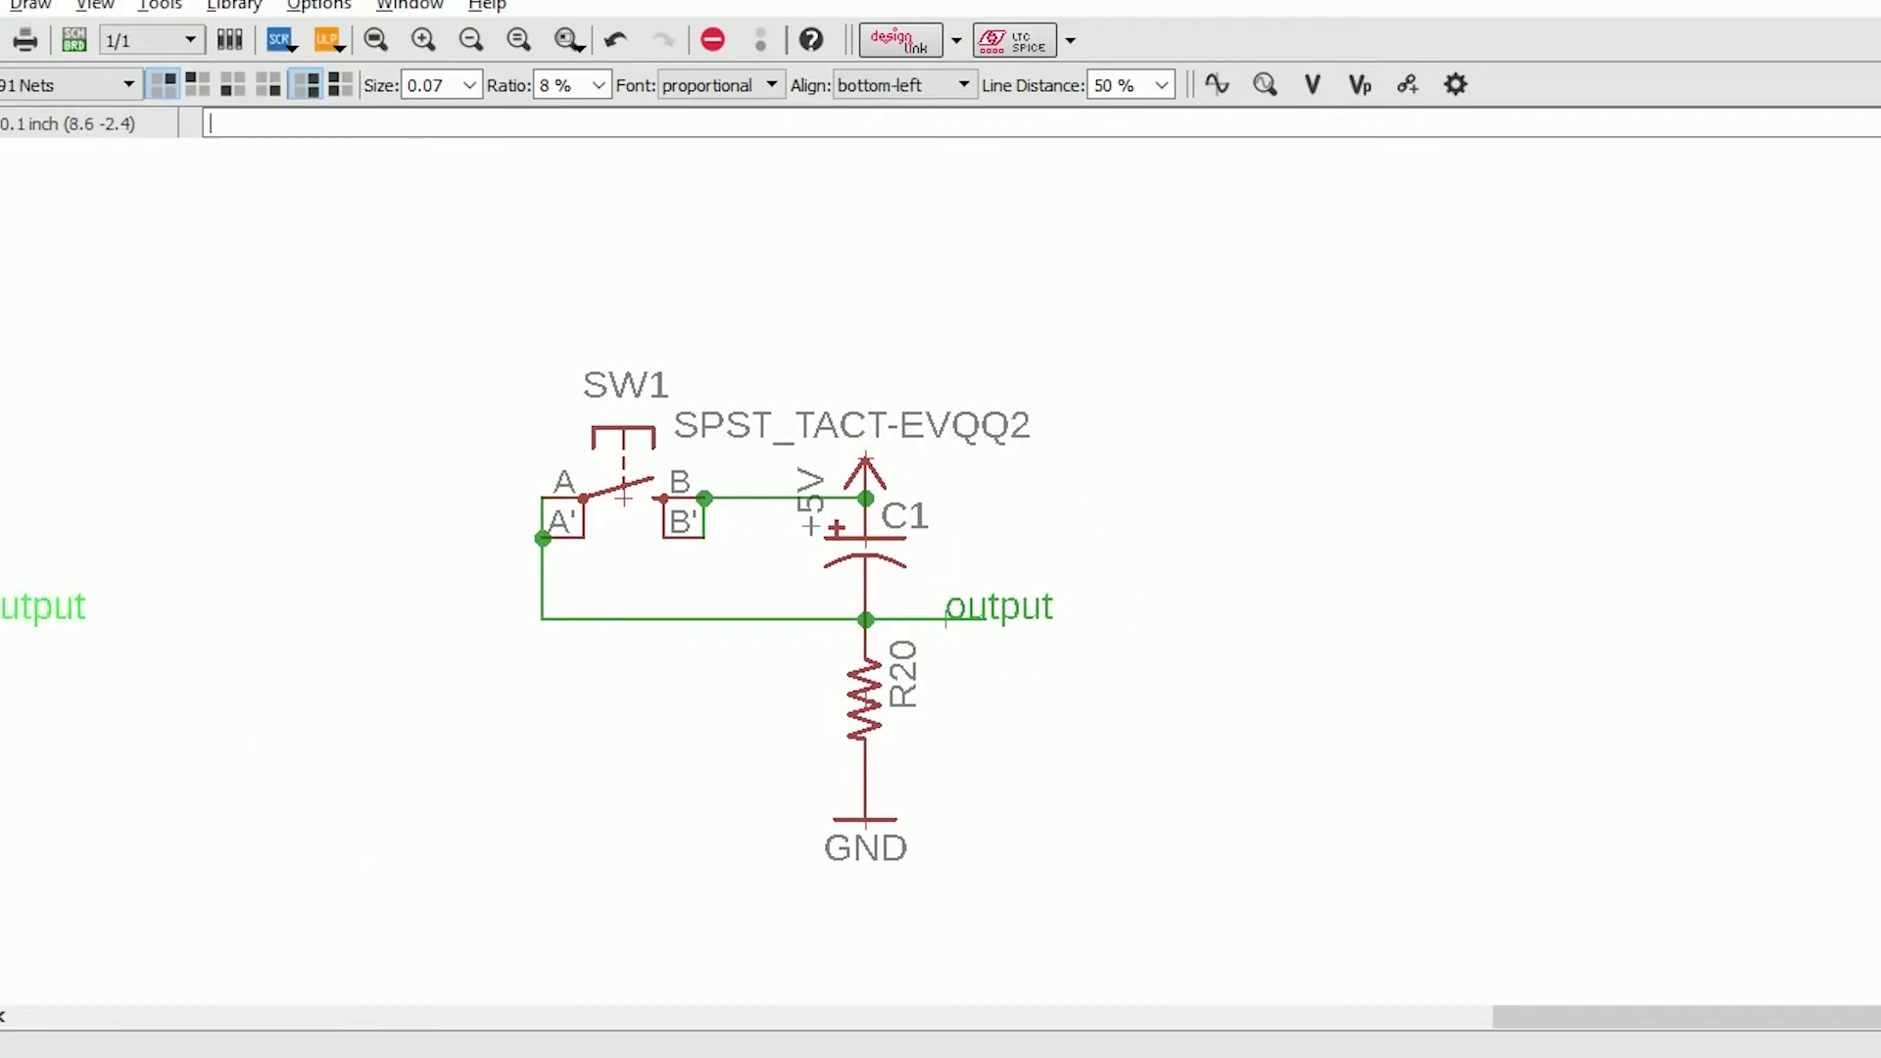
pyautogui.rightClick(774, 586)
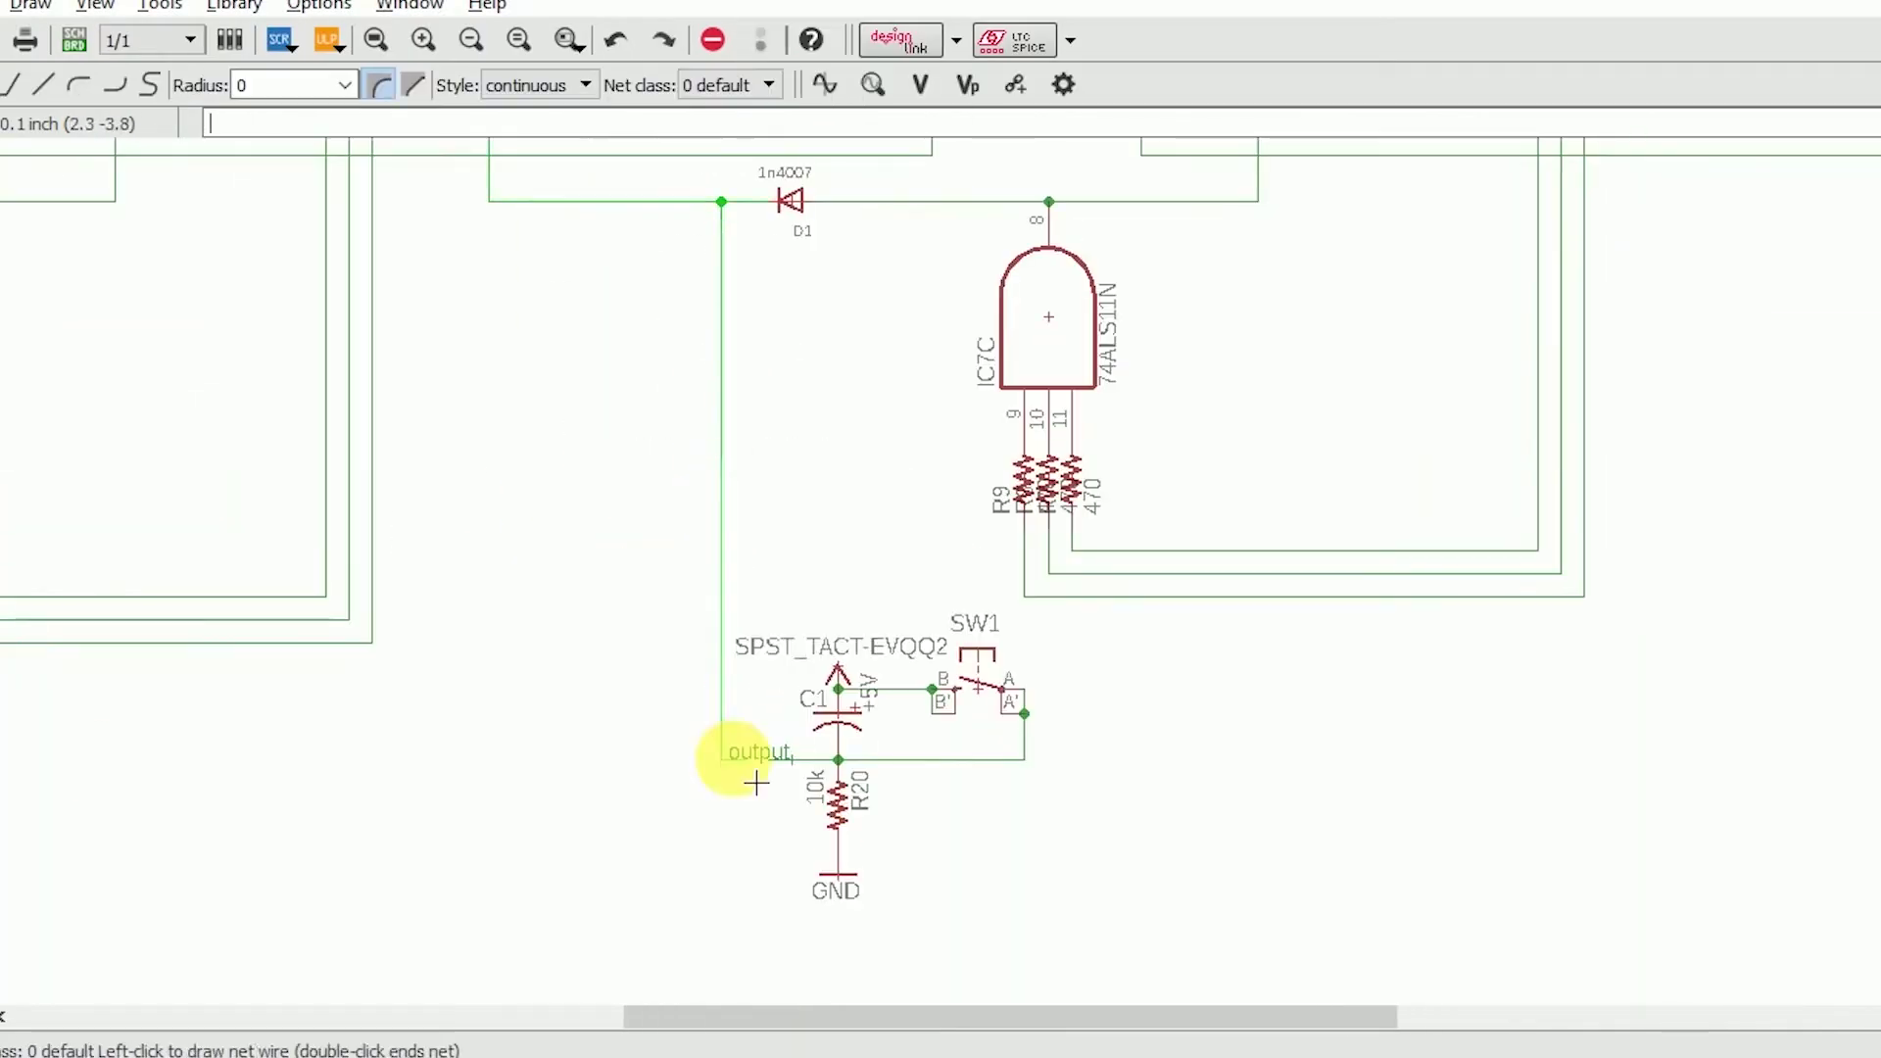